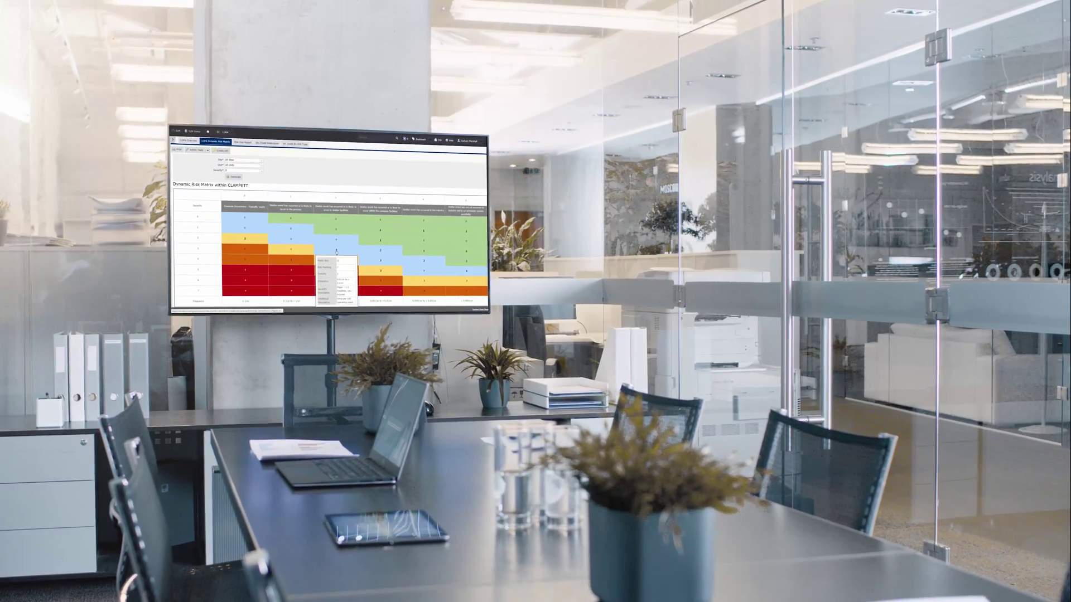
Drill from a dynamic risk matrix cell into the LAHH108 IPL overview and scroll through it.
click(337, 251)
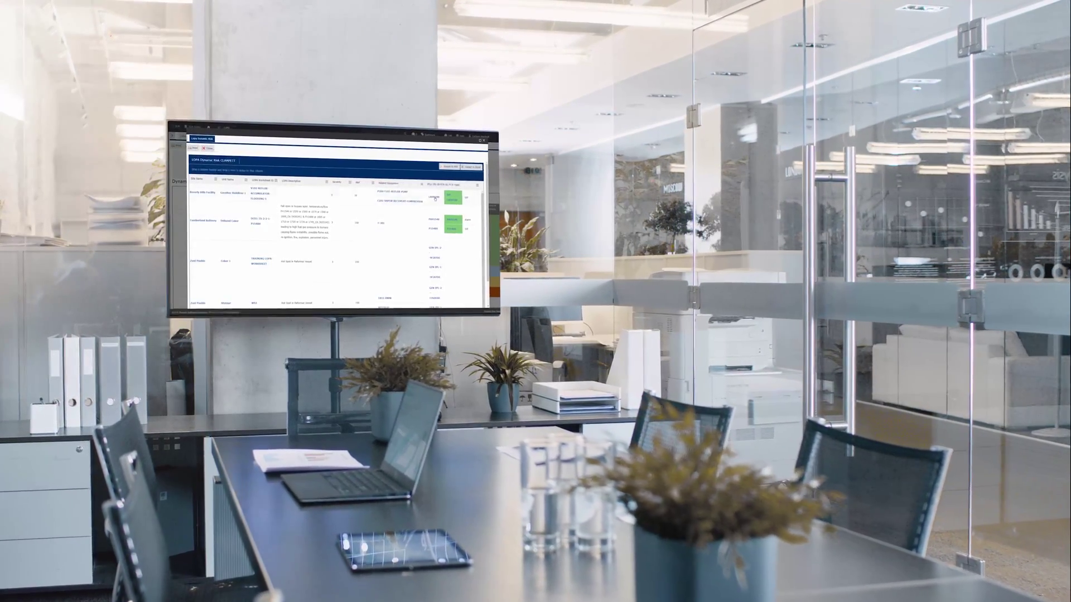
click(435, 198)
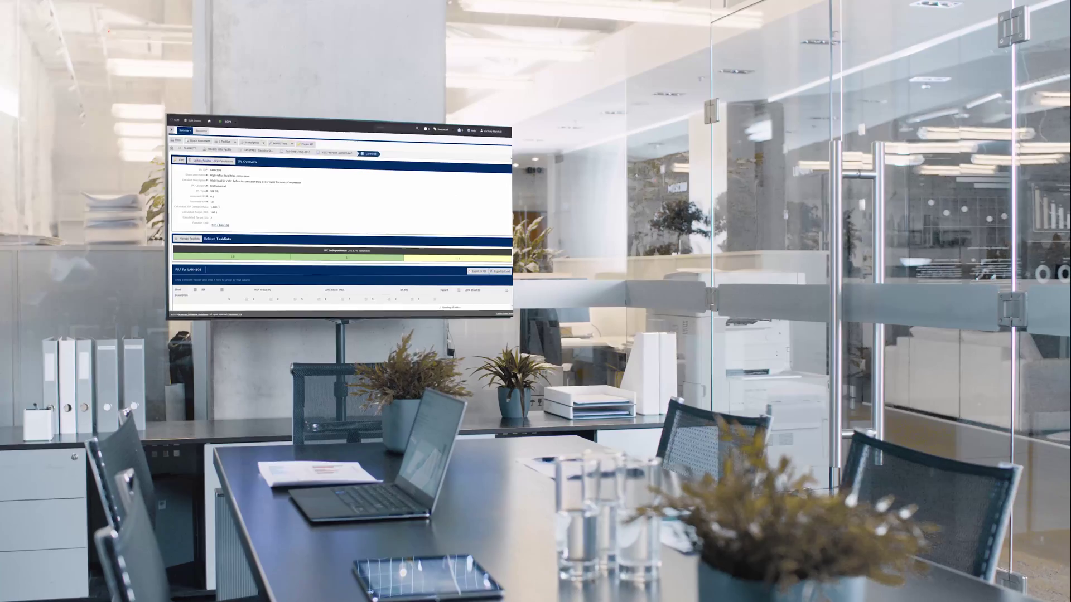
scroll(340, 234, down, 5)
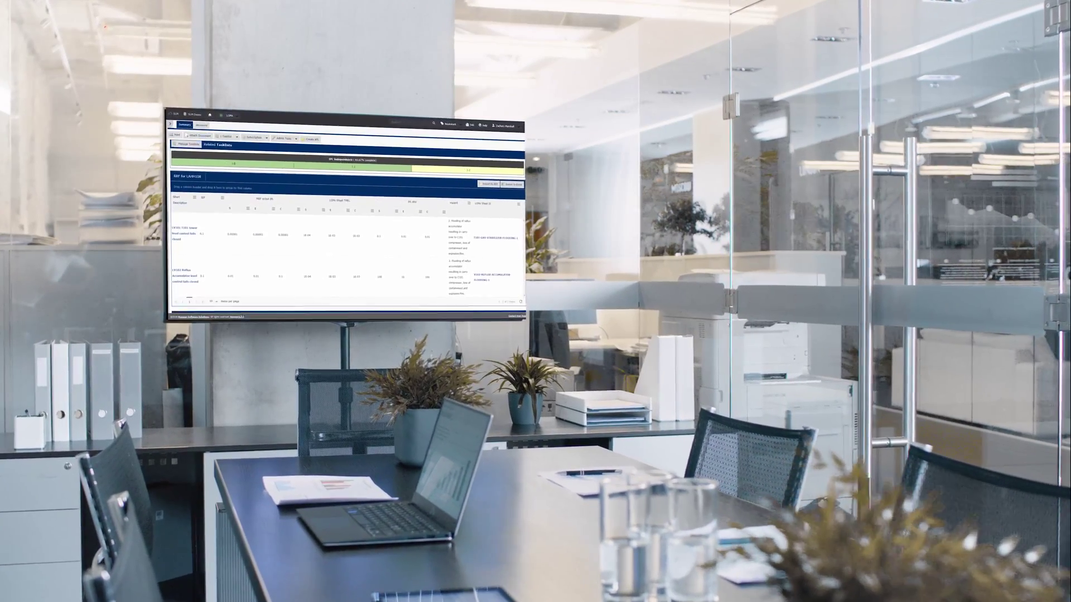
scroll(352, 223, down, 5)
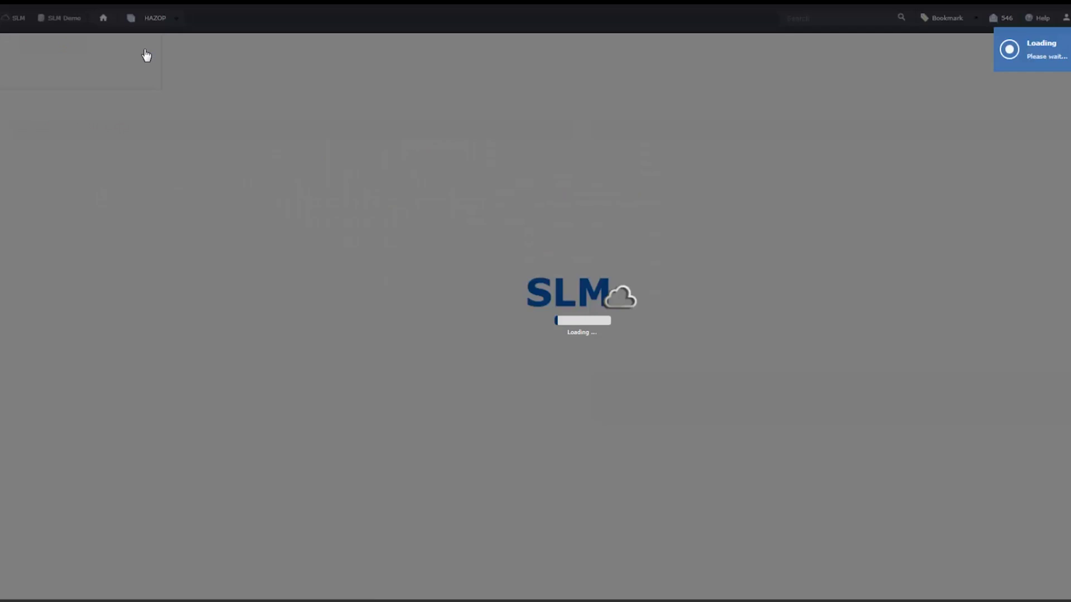
Sort studies by site, expand node 2, and enter cause 'Operator Closes P101 discharge valve' for Less Flow.
click(91, 150)
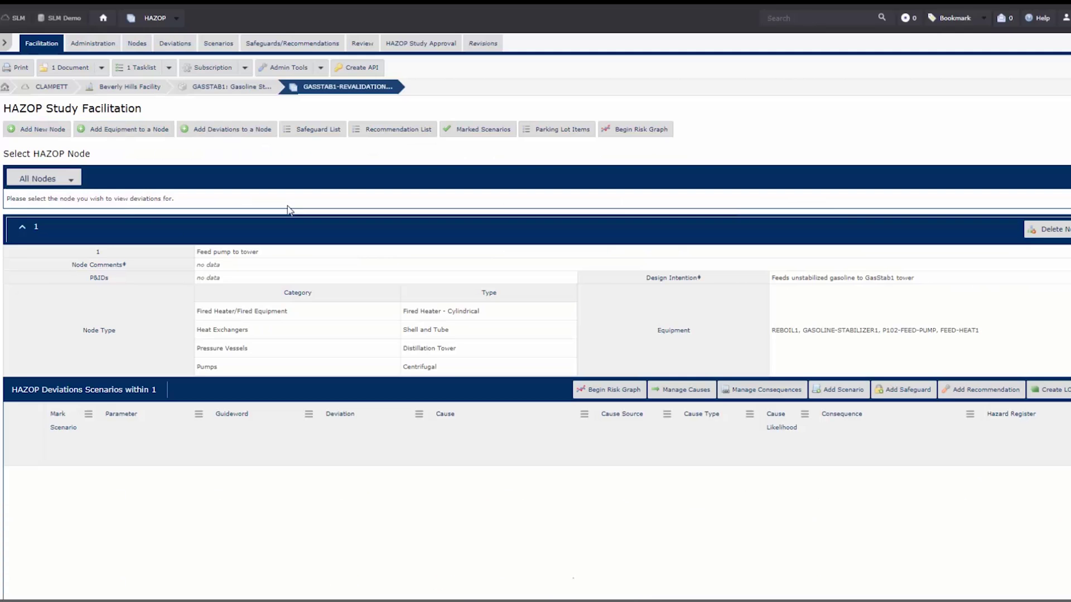
click(28, 232)
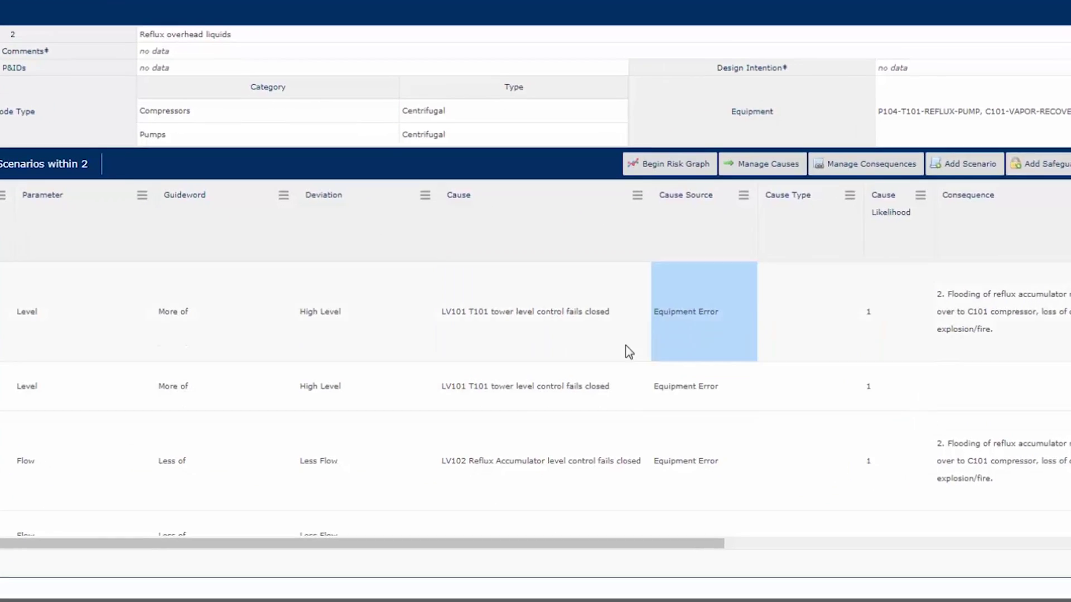
scroll(480, 474, down, 2)
click(479, 464)
text(Operator Closes P101 discharge valve)
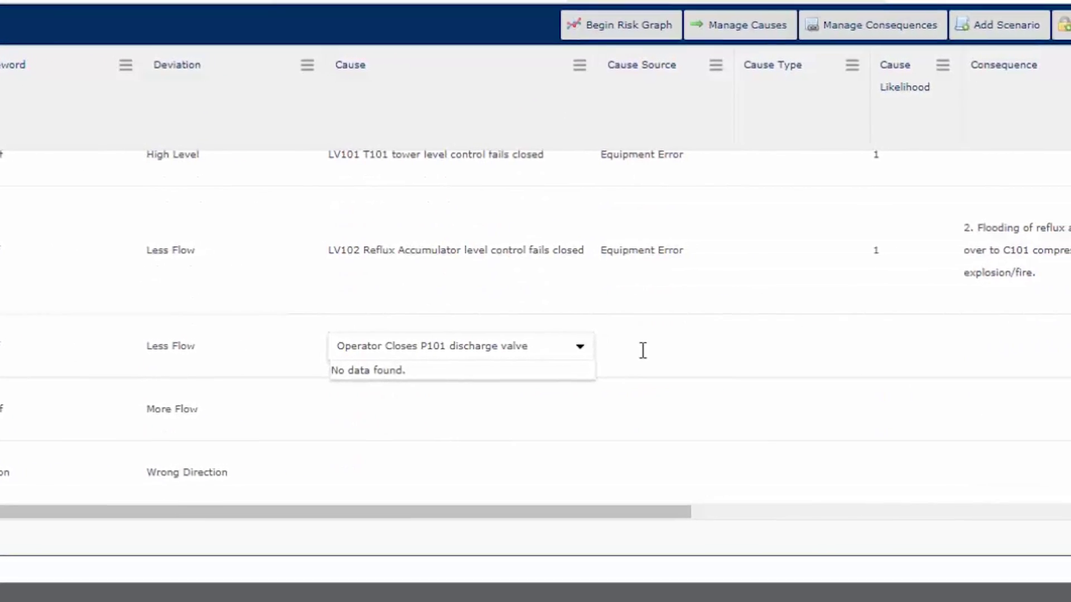
Set cause source Equipment Error, cause type BPCS instrument loop failure, and likelihood 3.
click(593, 369)
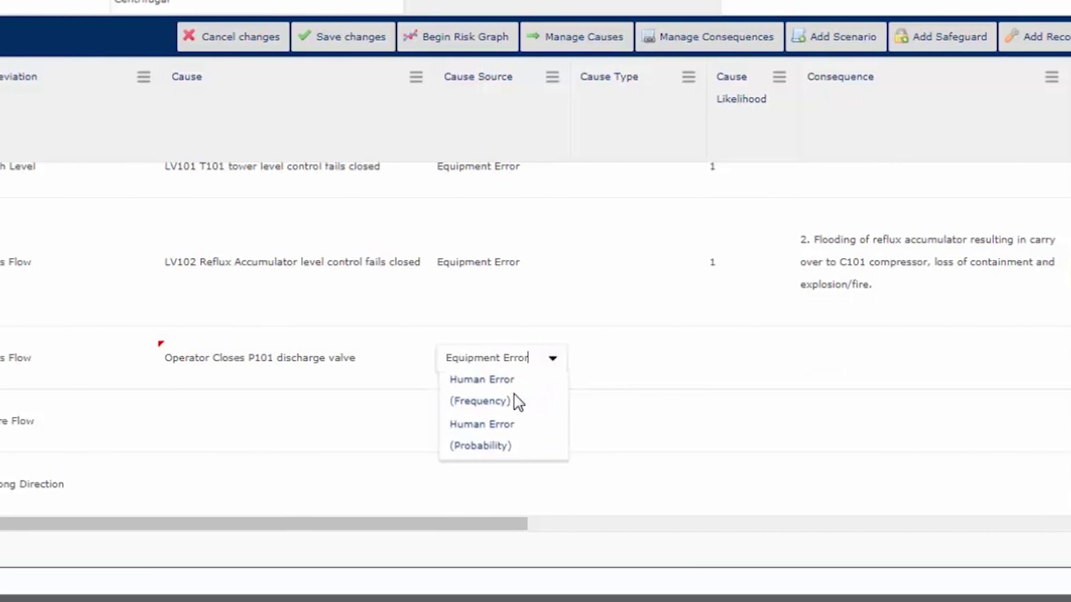
click(636, 385)
click(766, 364)
click(621, 362)
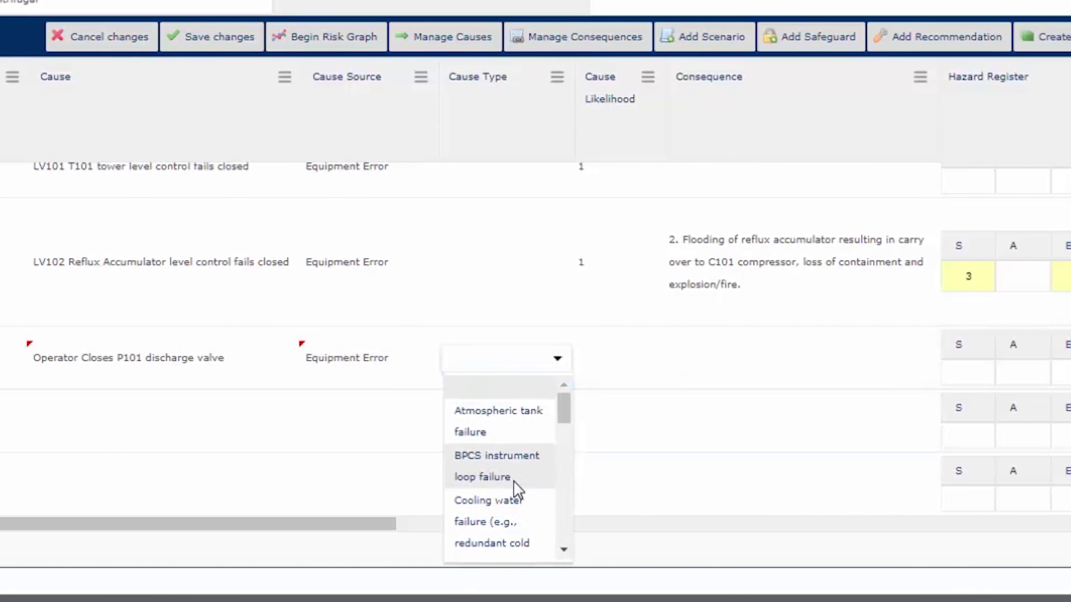
click(561, 474)
click(657, 413)
click(544, 422)
click(630, 366)
Apply the tower flooding consequence and add the LAH105 GasStab Tower High Level Alarm barrier.
click(710, 363)
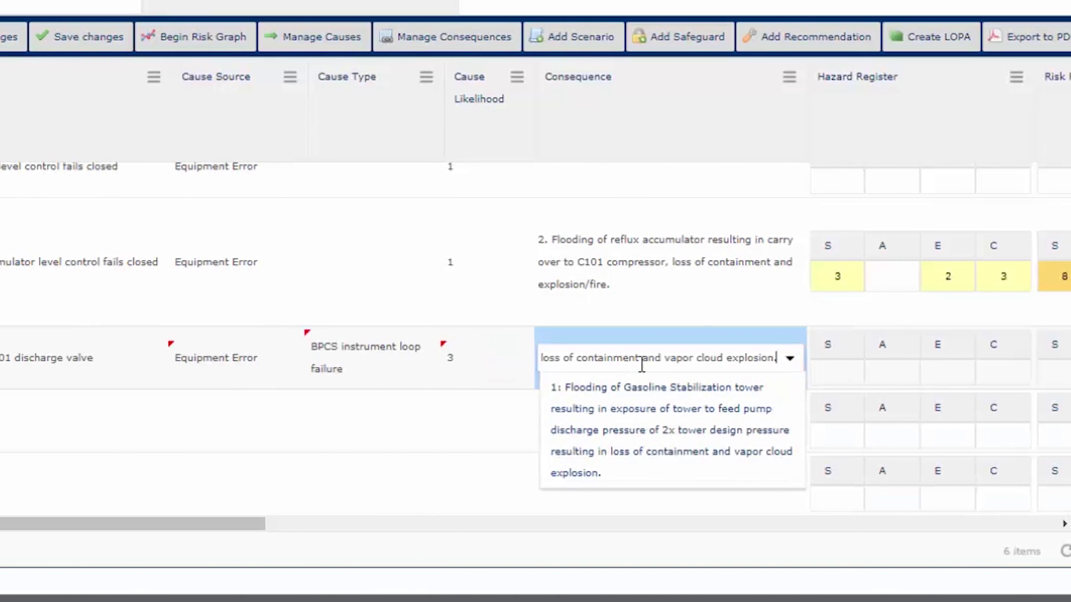
click(844, 369)
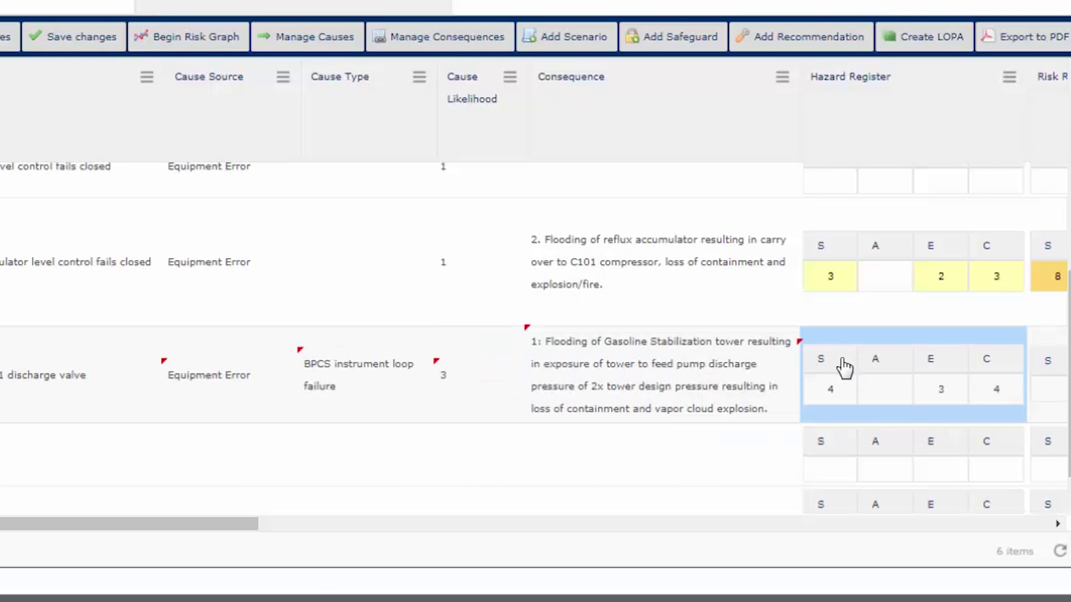
drag(235, 527, 865, 535)
click(354, 403)
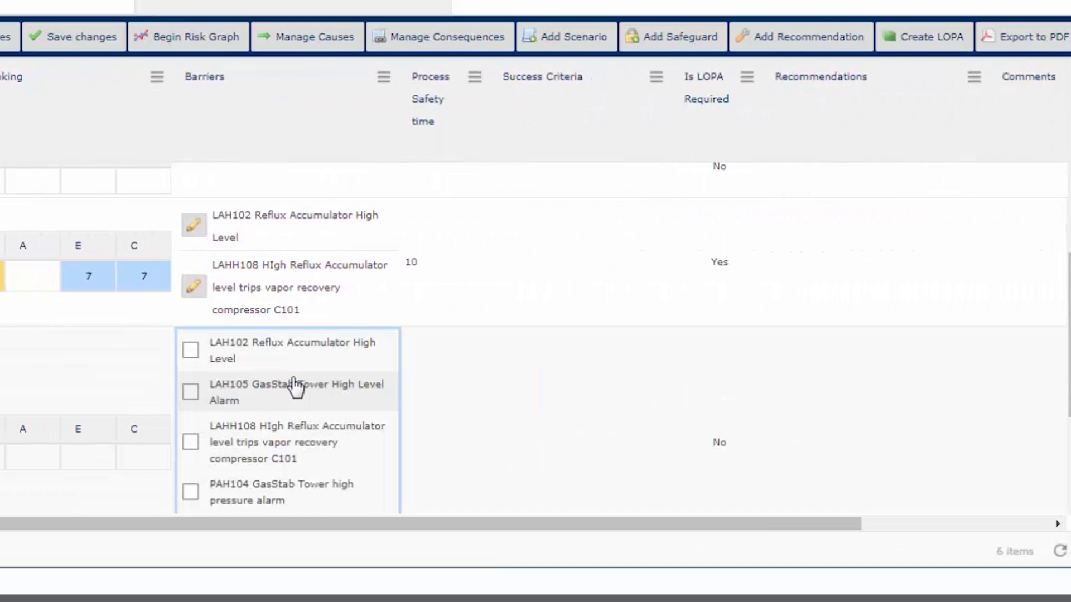
click(235, 335)
click(575, 361)
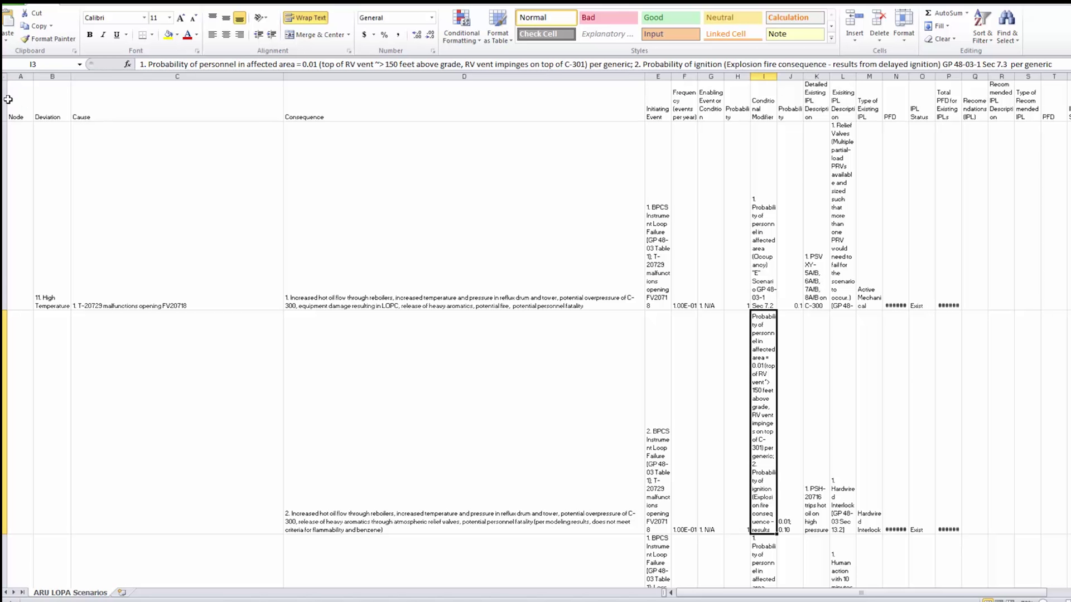
Turn off Wrap Text on the header row and whole sheet so rows collapse to single lines.
click(6, 100)
click(306, 17)
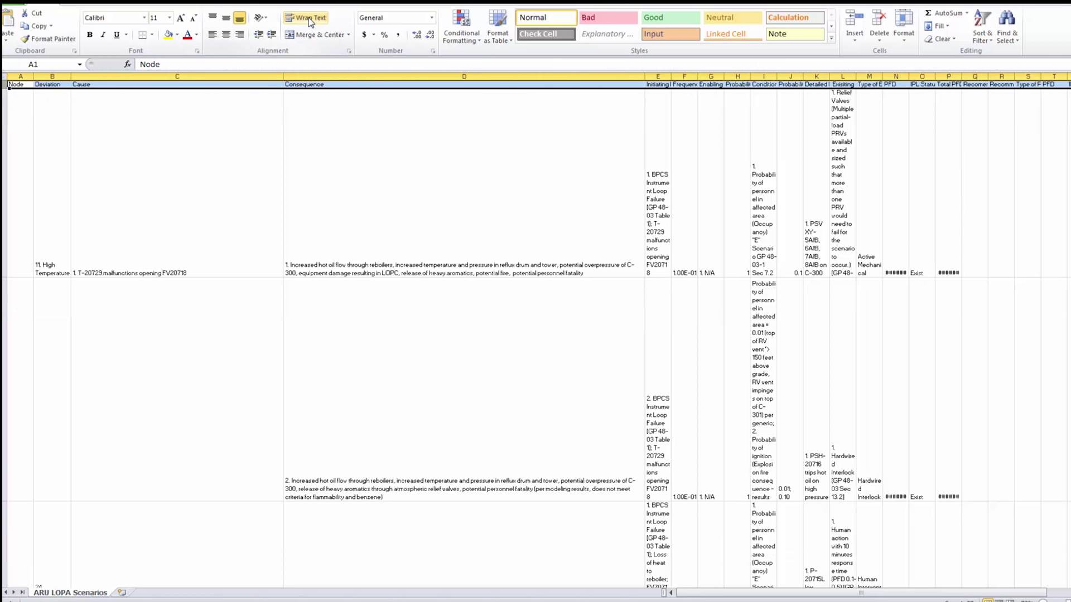
key(ctrl+a)
click(312, 17)
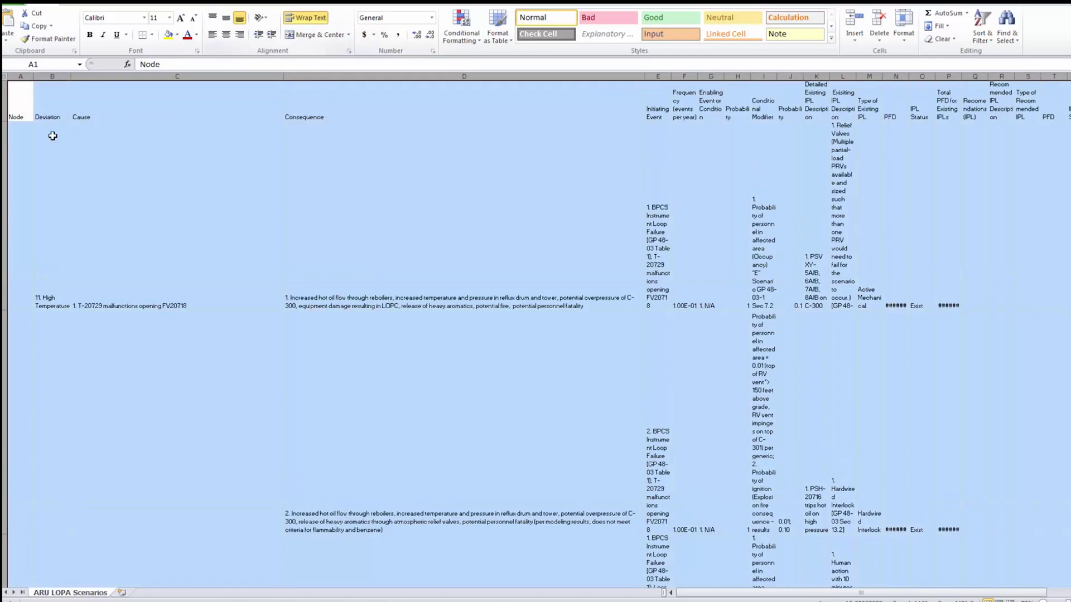
click(329, 22)
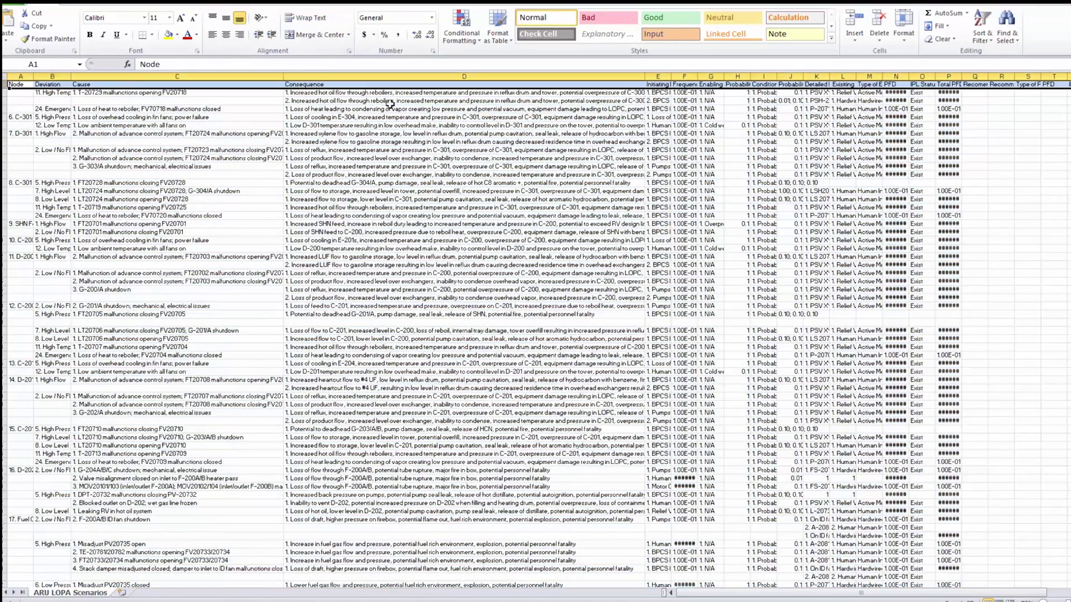
Add header filters and filter the Node column to show only node 21.
click(983, 31)
click(998, 92)
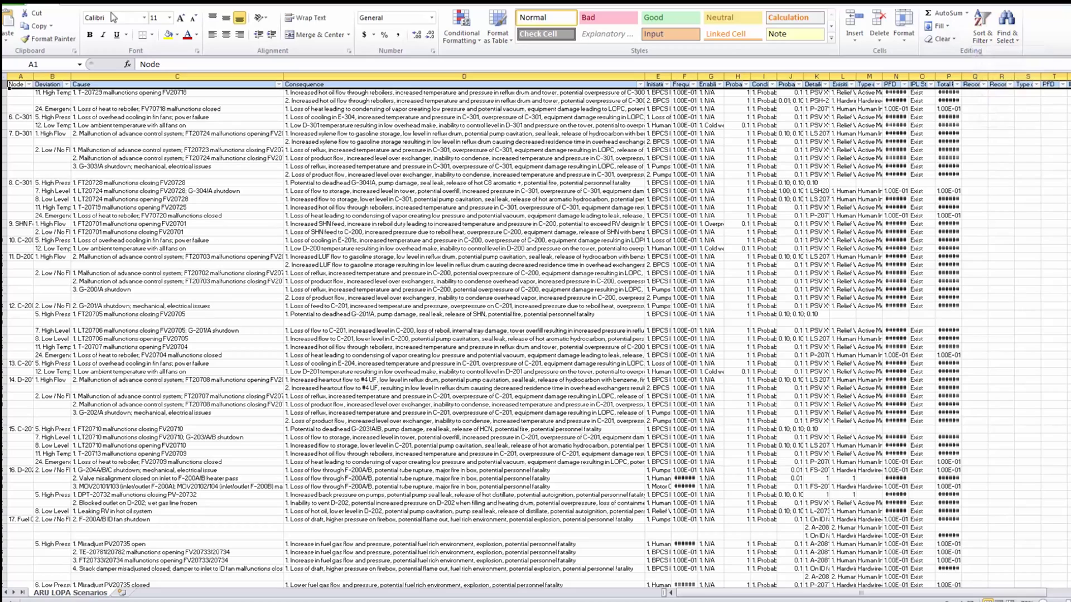
click(31, 84)
click(46, 192)
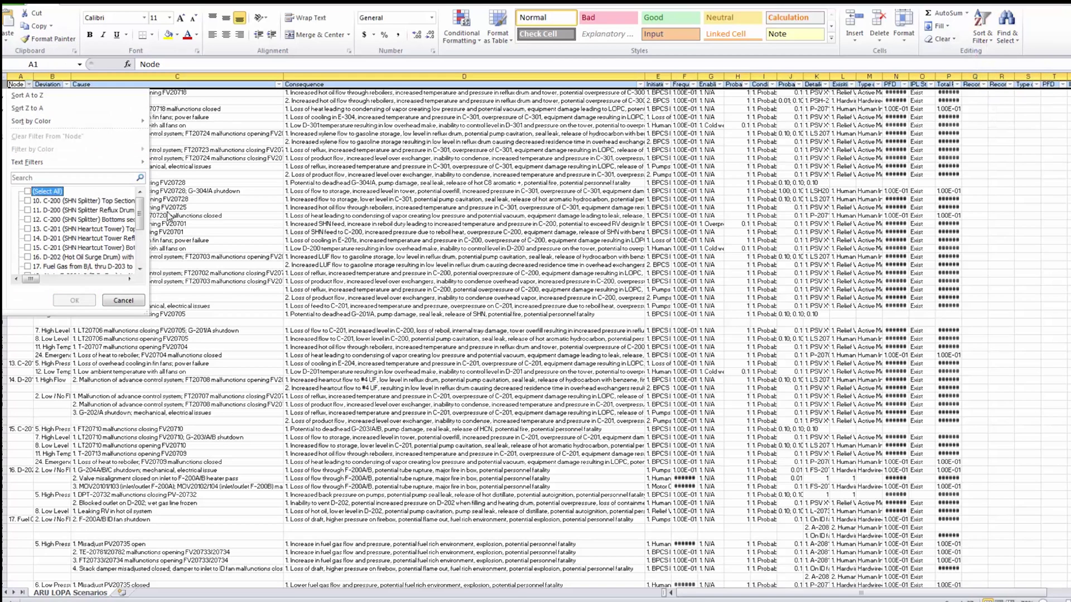
scroll(84, 235, down, 5)
click(44, 250)
click(74, 300)
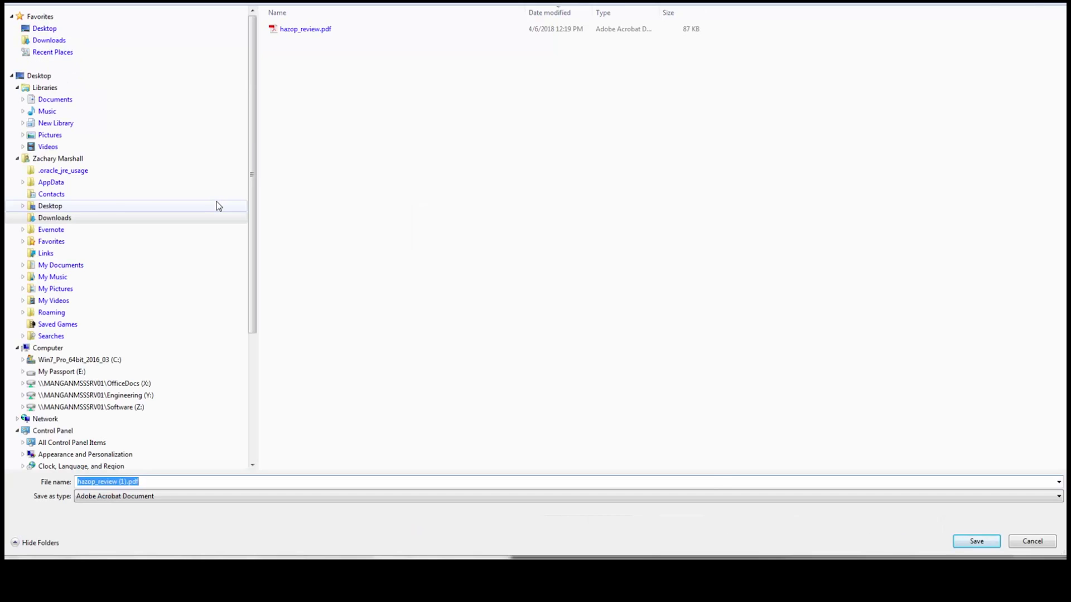
Save the report as hazop_review (1).pdf, open it, and scroll to the node FEED page 3.
key(Return)
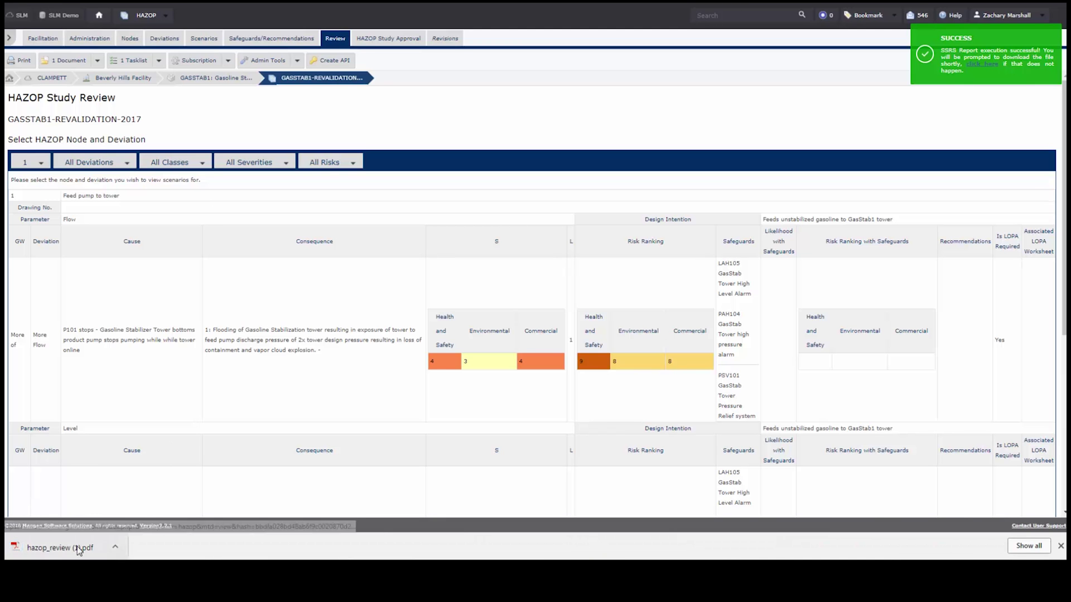
click(60, 547)
scroll(530, 279, down, 10)
scroll(530, 279, down, 10)
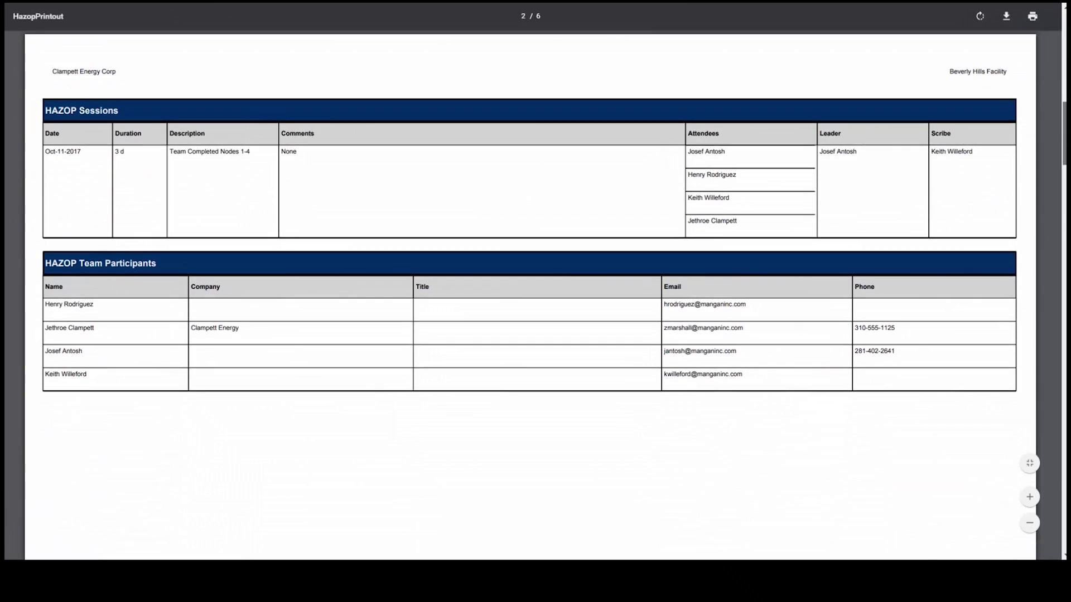
scroll(530, 279, down, 8)
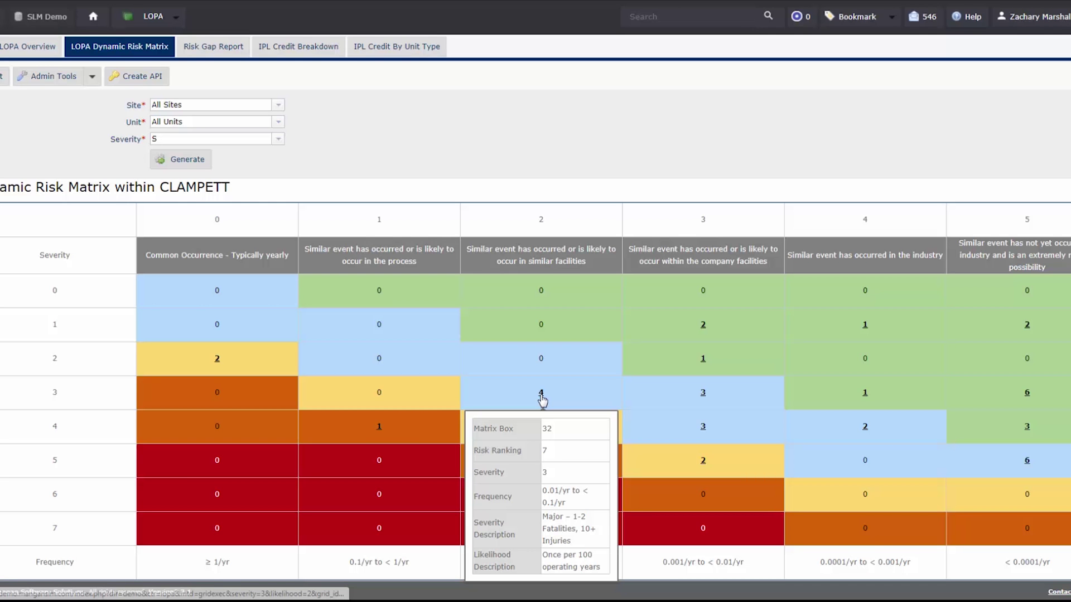
Open the LOPA worksheets behind a matrix cell and review the LAHH108 IPL overview.
click(541, 394)
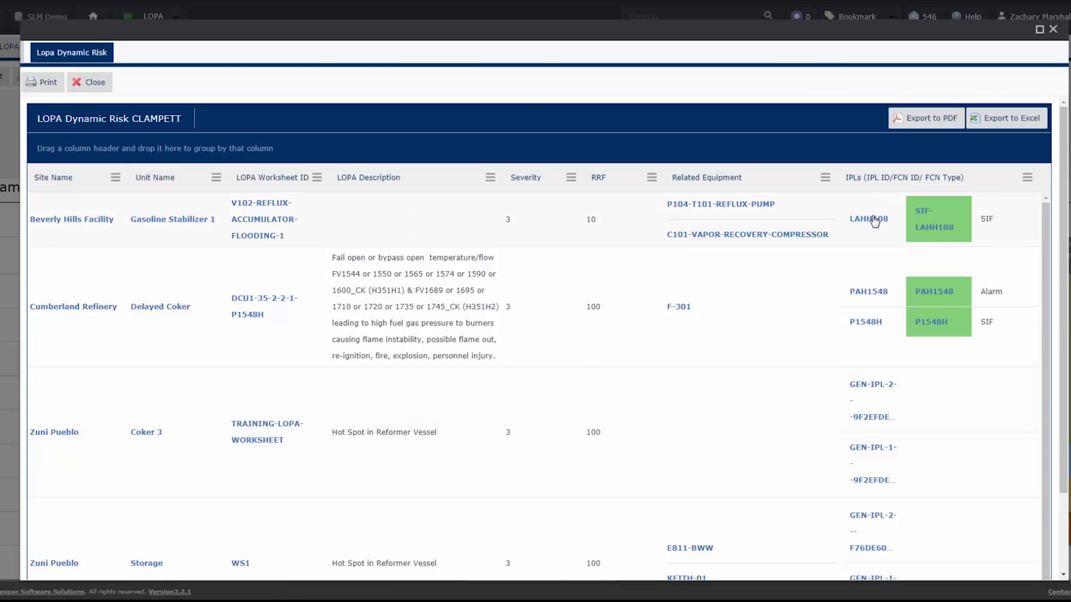
click(875, 219)
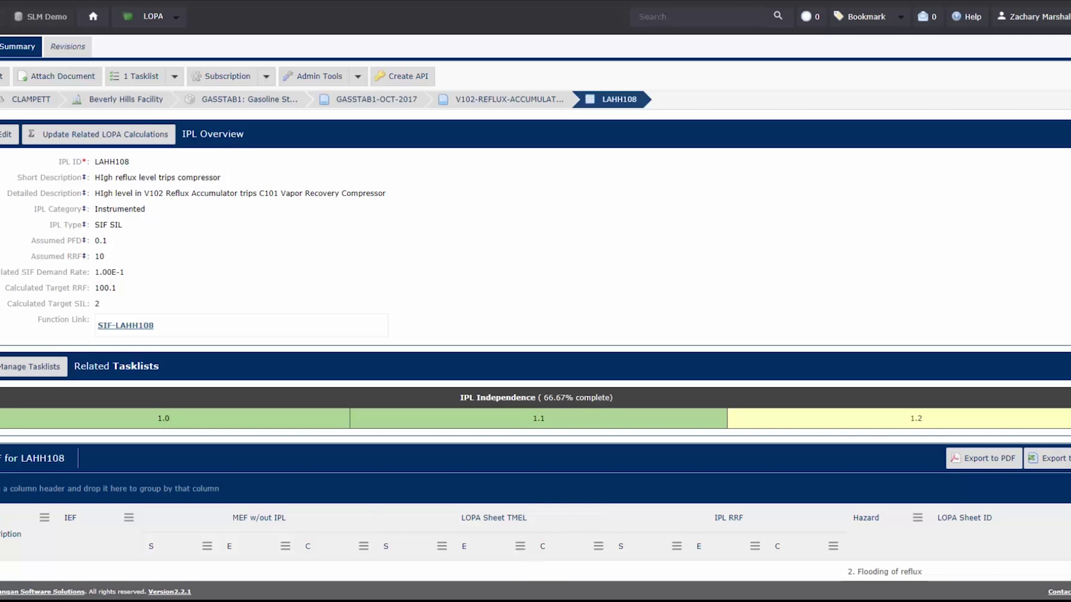
scroll(536, 301, down, 5)
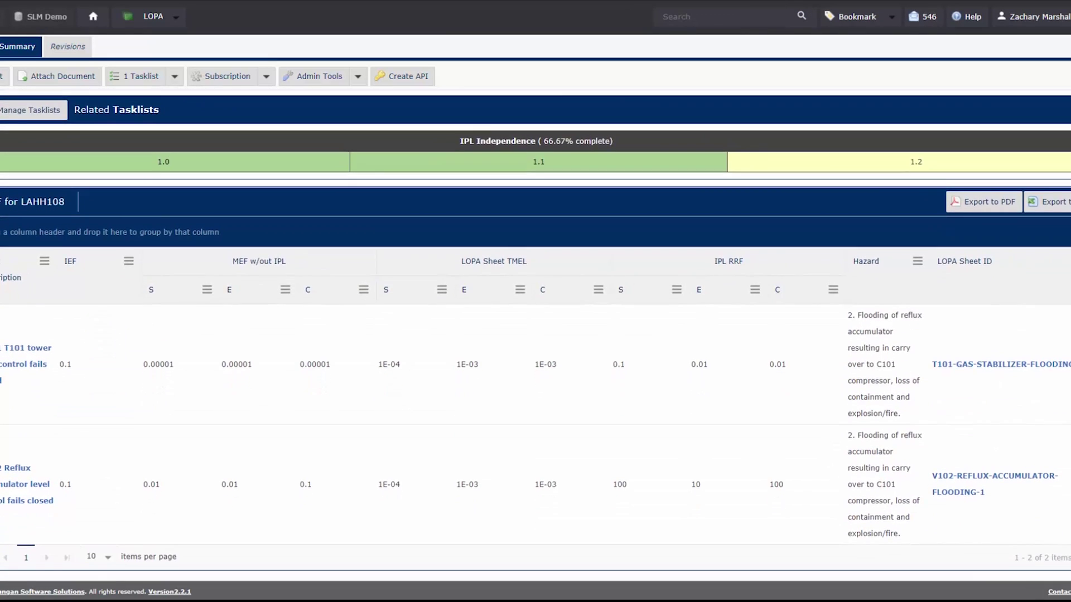
scroll(535, 301, down, 6)
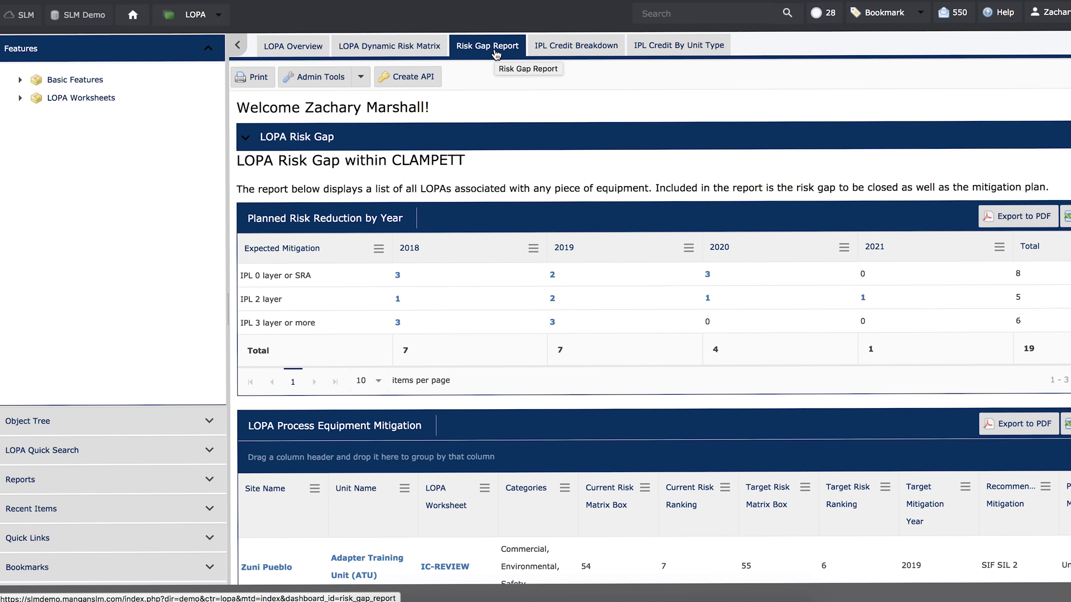
From the Risk Gap Report, open worksheet BEVERLY-HILLS-REFINERY-LOPA_SHEET-0160 via LOPA Process Equipment.
click(398, 325)
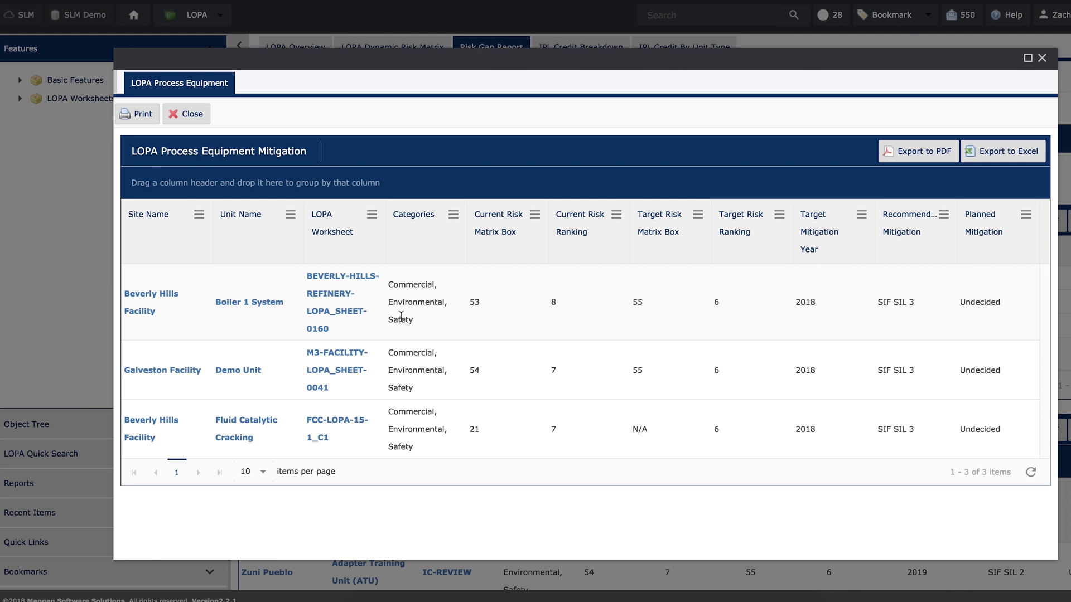
click(332, 293)
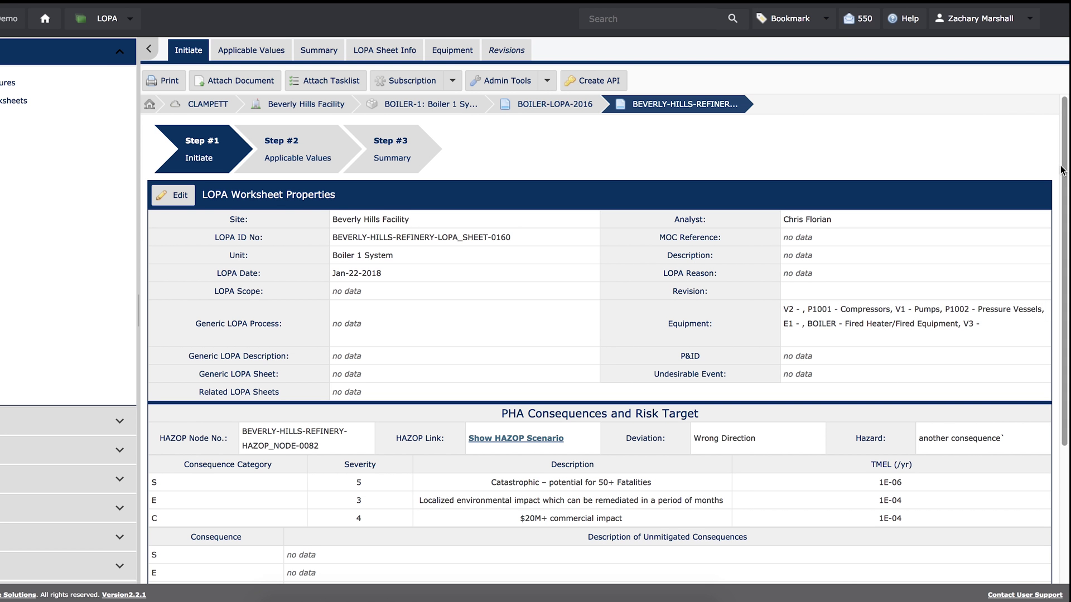
scroll(1062, 209, down, 2)
scroll(1063, 209, up, 1)
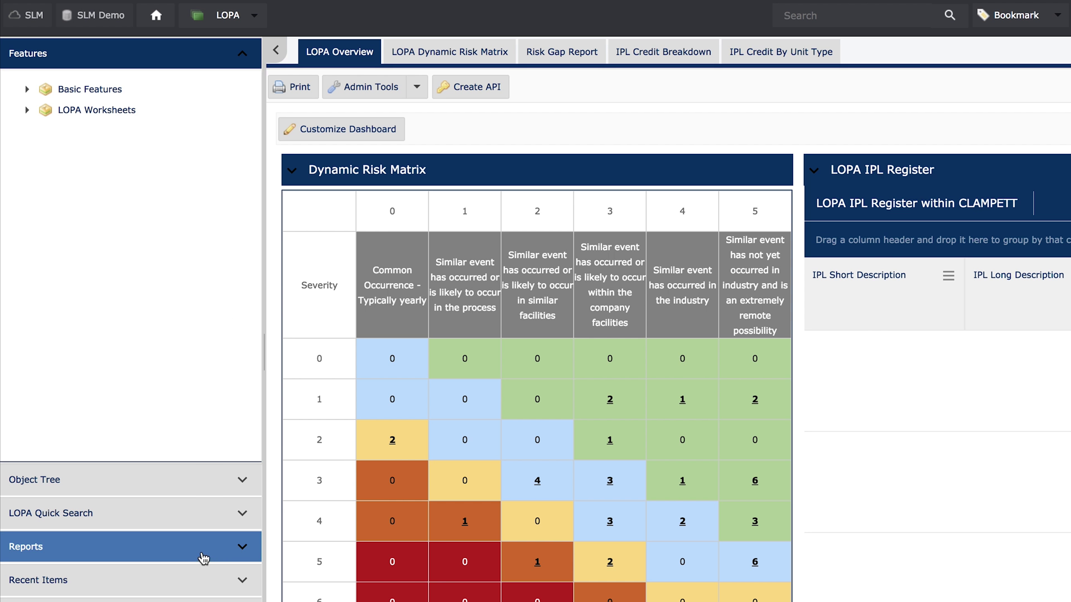
Generate the IPL Assessment Overview report for all sites and units.
click(204, 558)
click(113, 290)
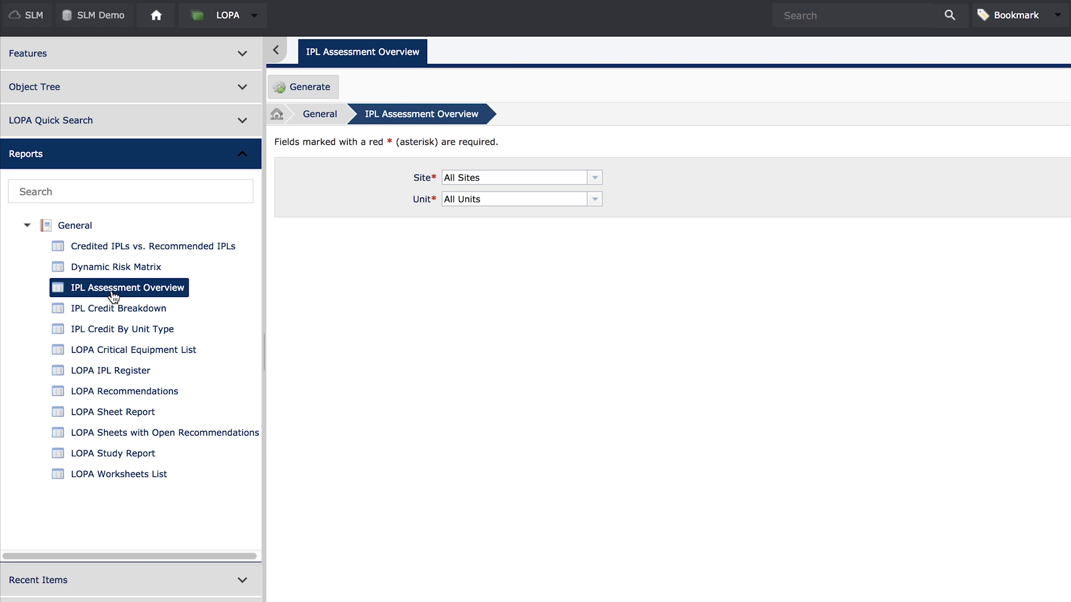
click(310, 92)
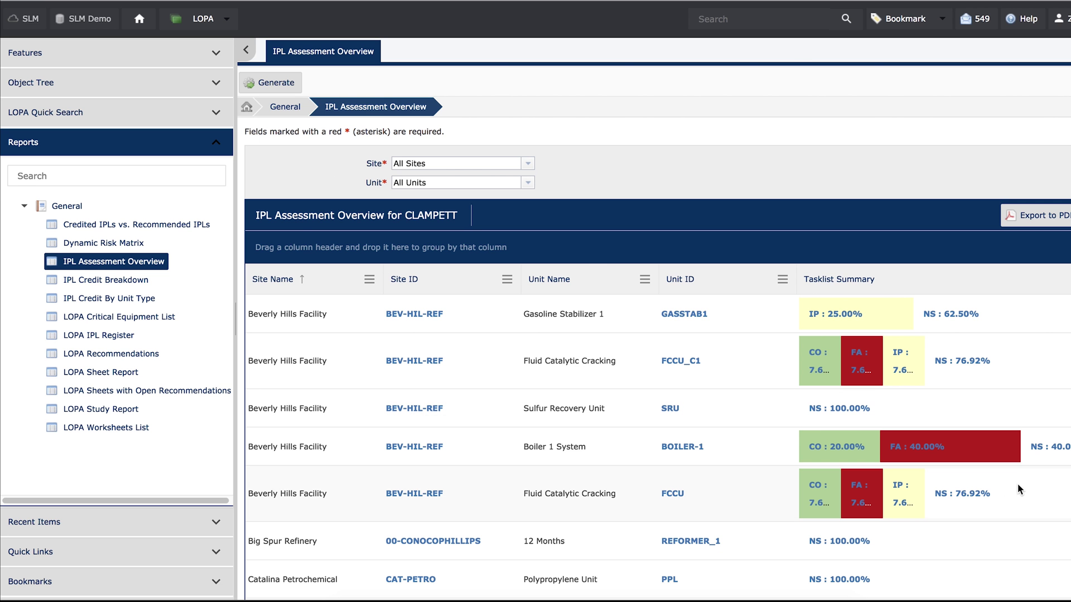
Review FCCU_C1's IPL Independence tasklist maximized, then close both detail windows.
click(835, 371)
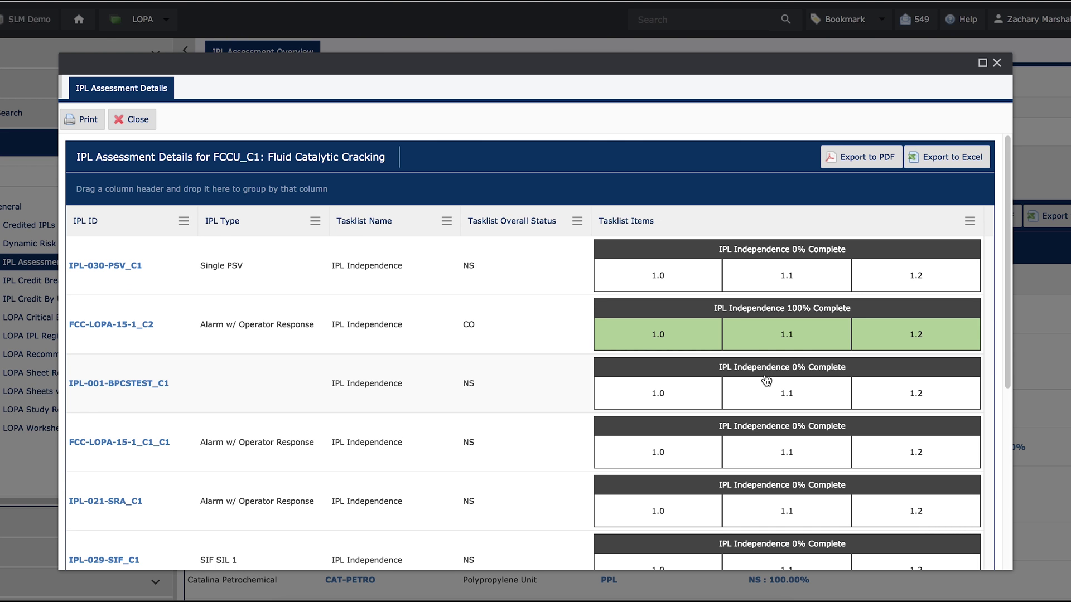
click(653, 315)
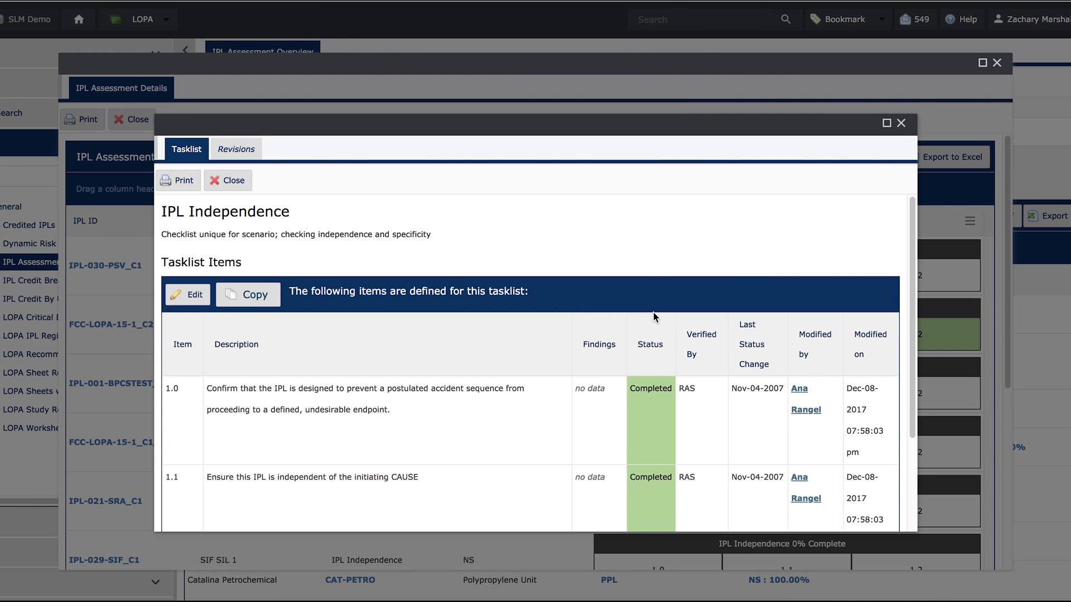
click(887, 124)
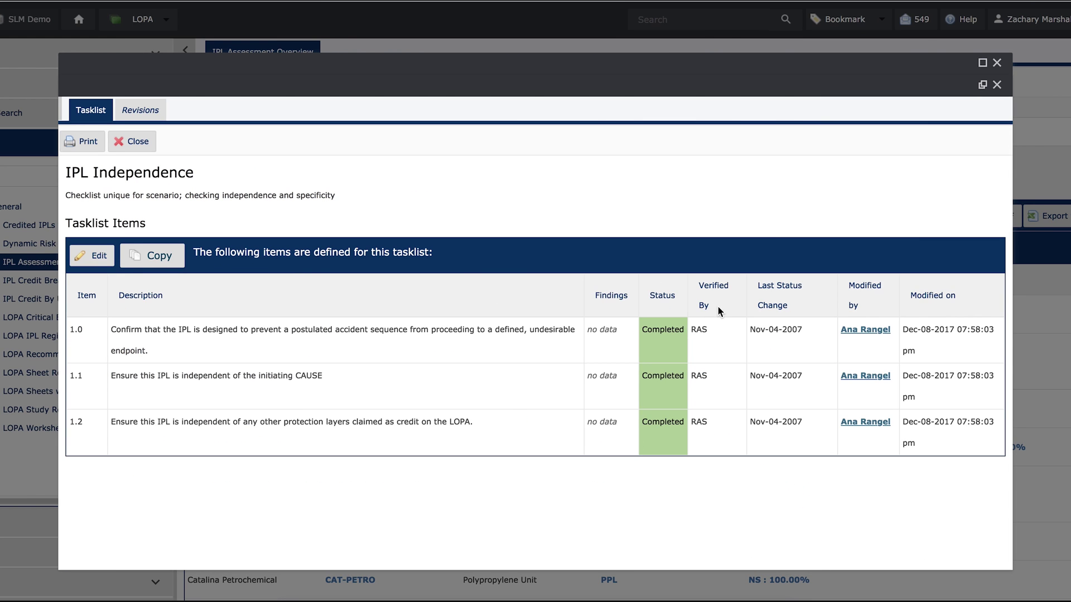
click(127, 143)
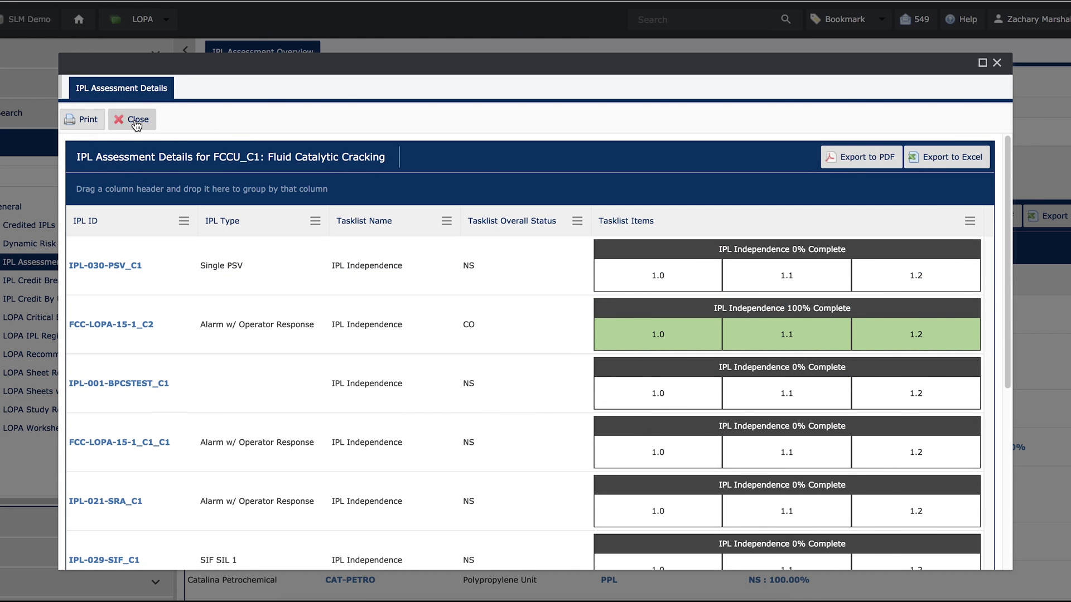
click(139, 119)
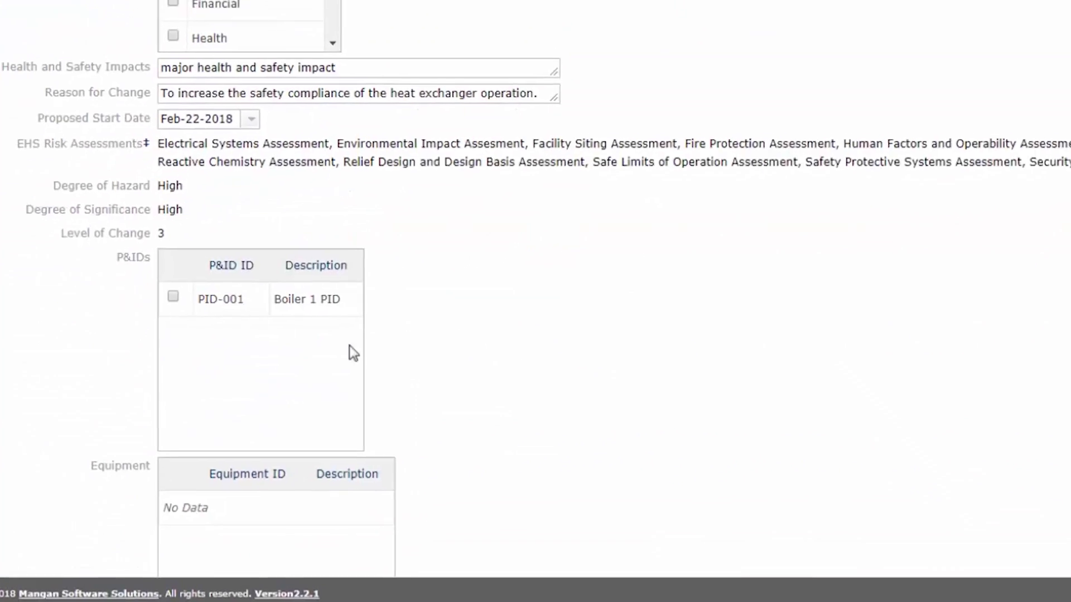
Check P&ID PID-001 and equipment V2, P1001 and P1002 in the MOC-0004 form.
click(245, 306)
scroll(502, 329, down, 5)
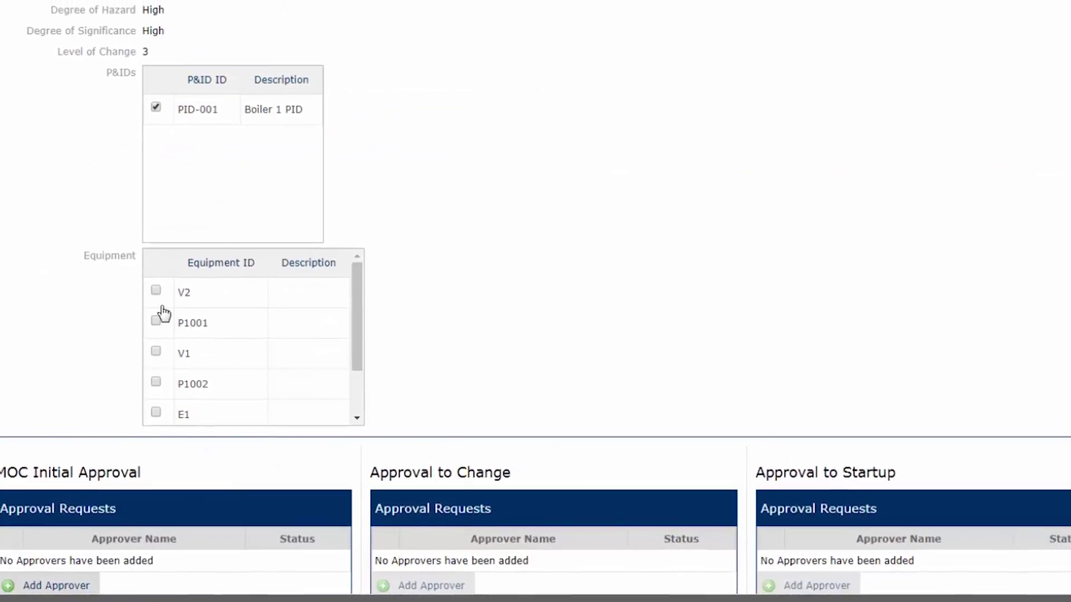
click(156, 290)
click(156, 321)
click(156, 382)
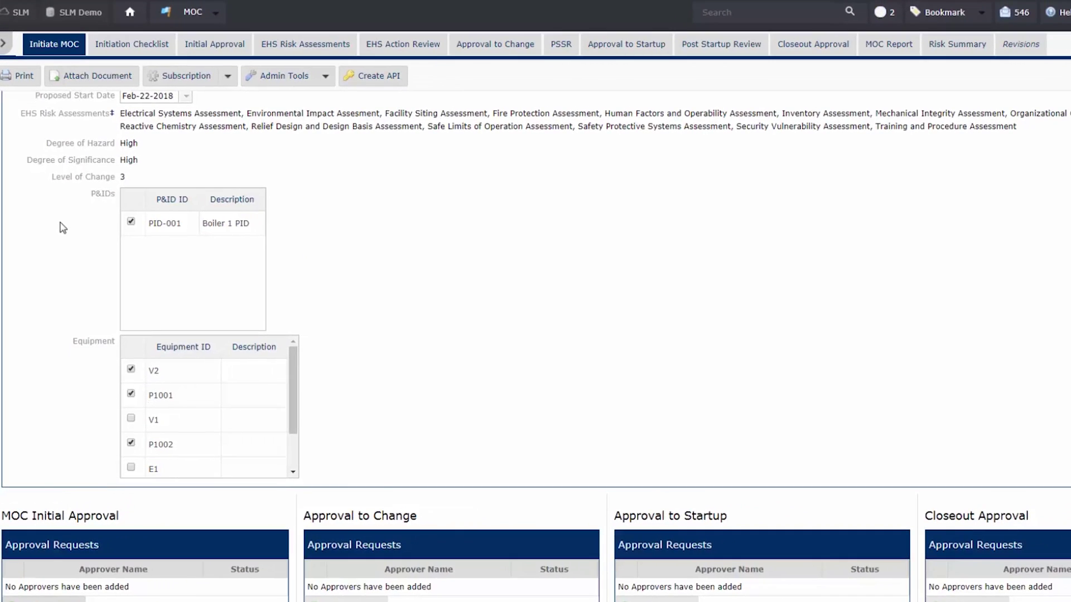
Save MOC-0004 and review its Risk Summary report.
scroll(63, 227, up, 5)
click(35, 206)
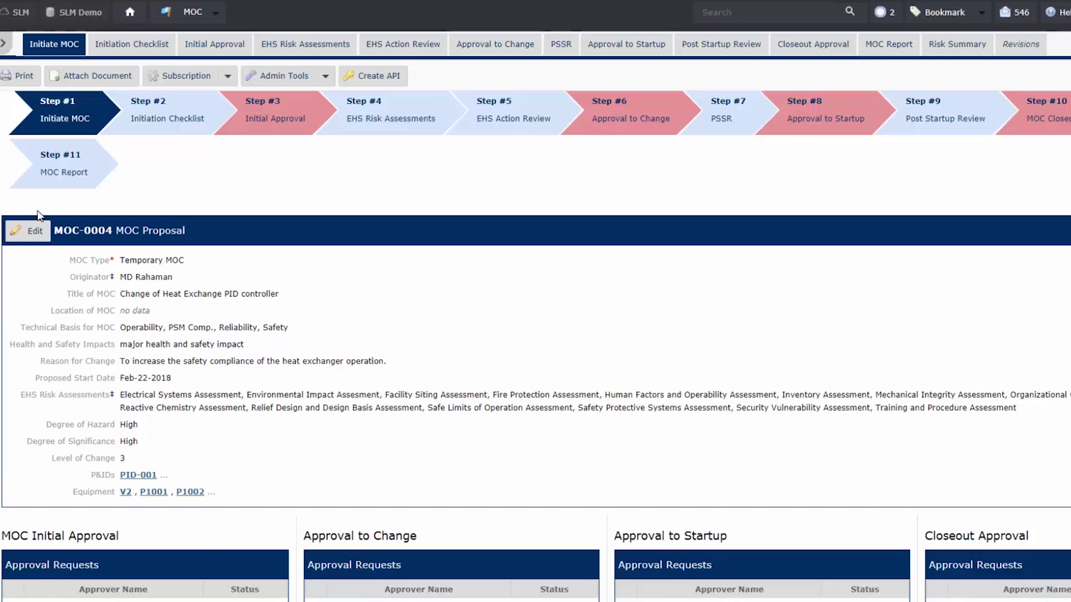
click(942, 44)
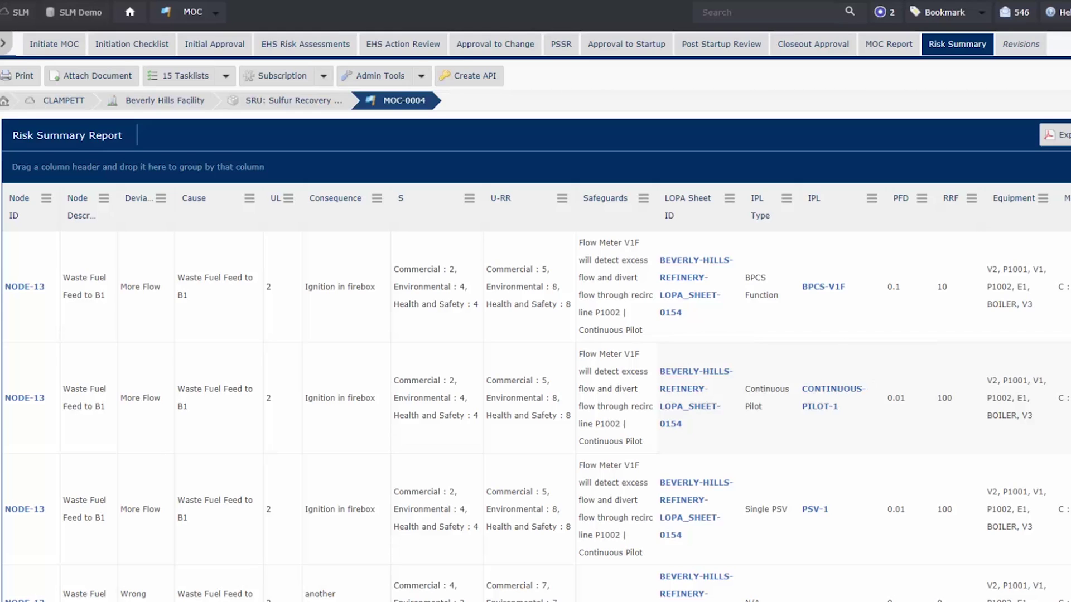
scroll(535, 345, down, 3)
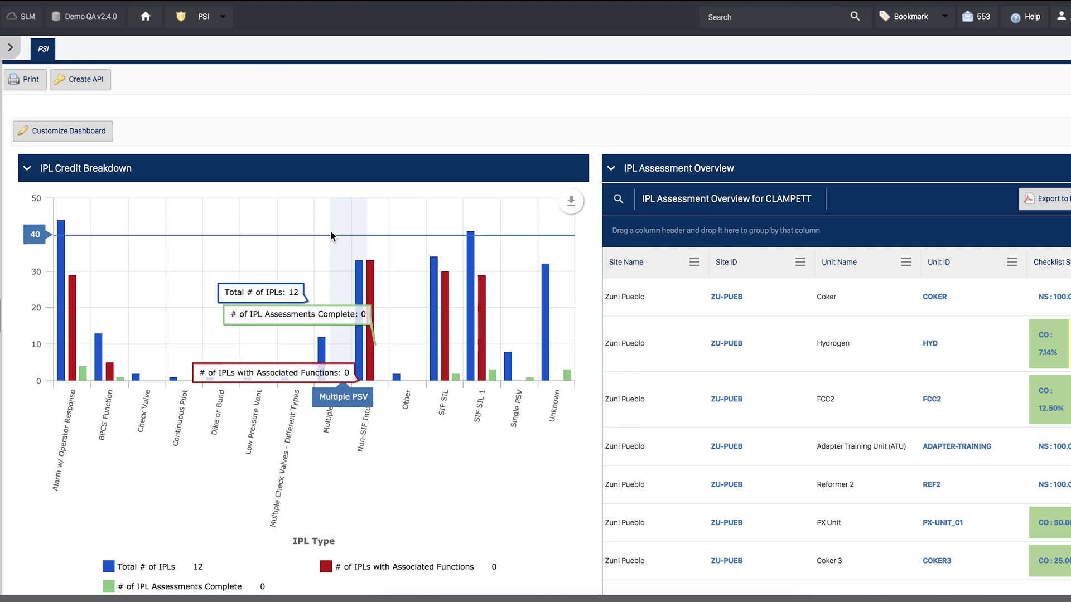
Zoom the IPL Credit Breakdown chart to Multiple PSV through SIF SIL 1 and pick IPL Credit By Unit Type.
drag(313, 228, 470, 230)
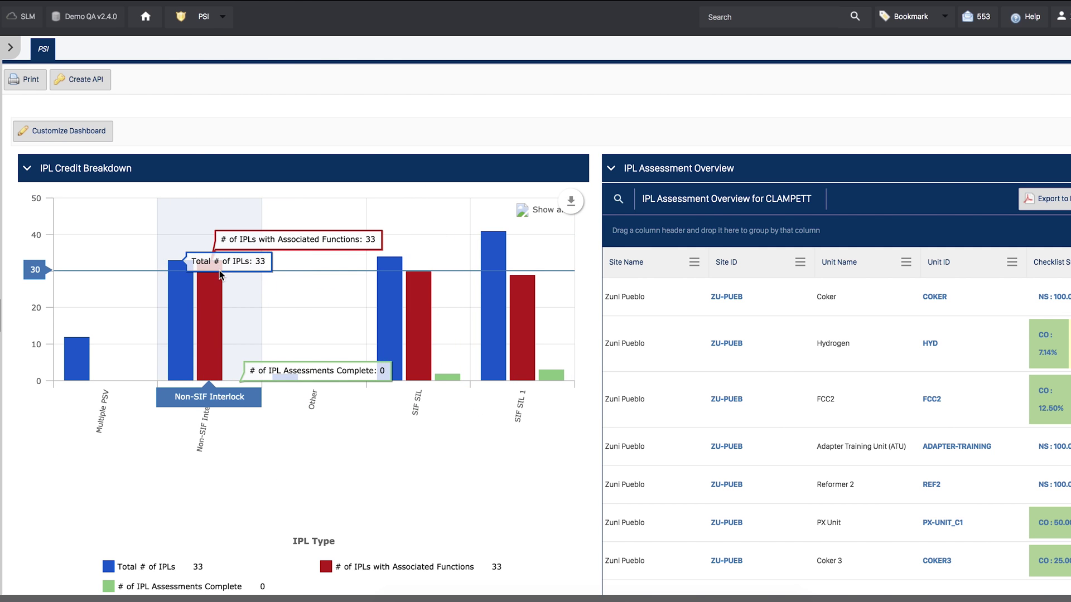
click(9, 48)
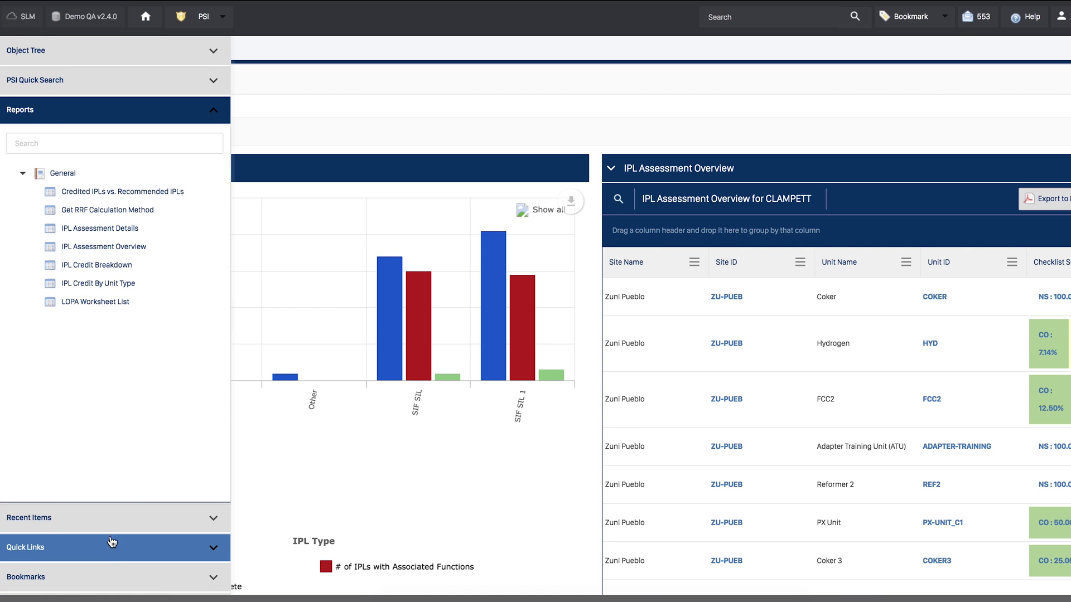
click(130, 283)
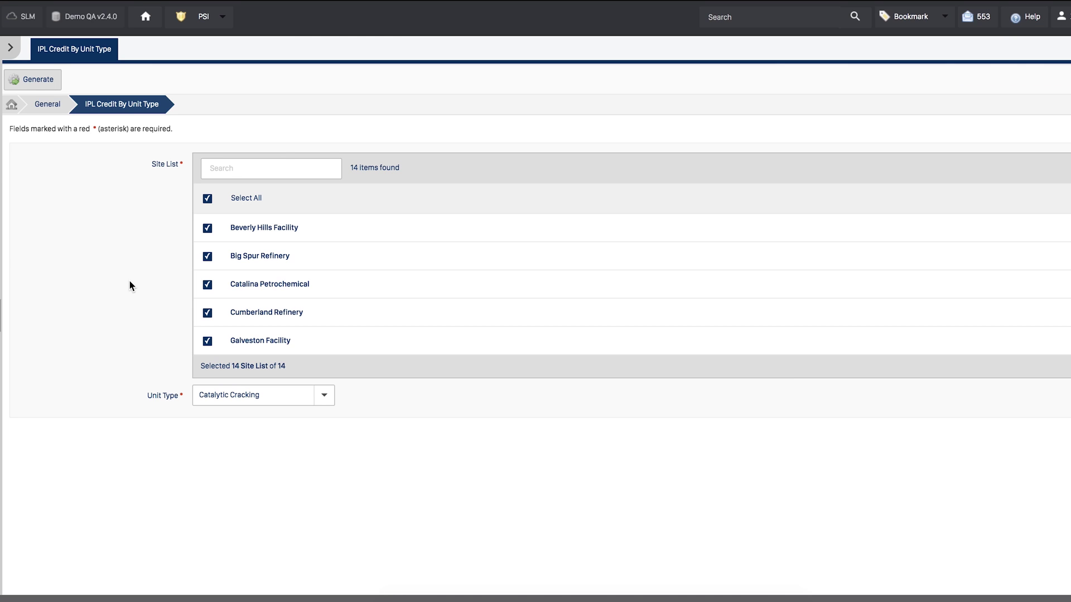
Generate the report for 14 sites and Catalytic Cracking, zooming its chart to SIF SIL 1 and Single PSV.
click(39, 84)
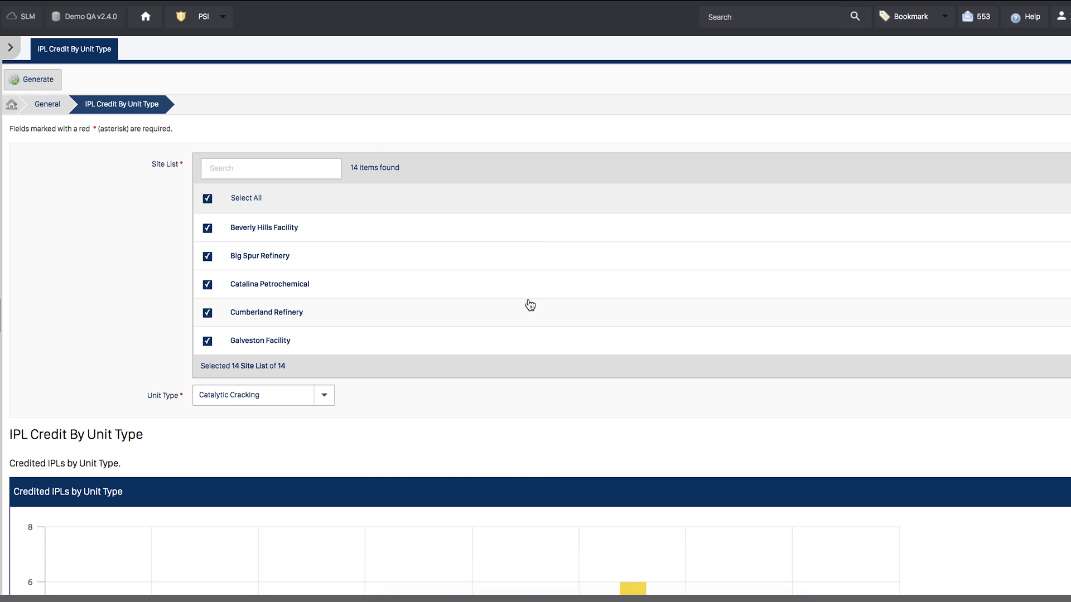
scroll(552, 480, down, 8)
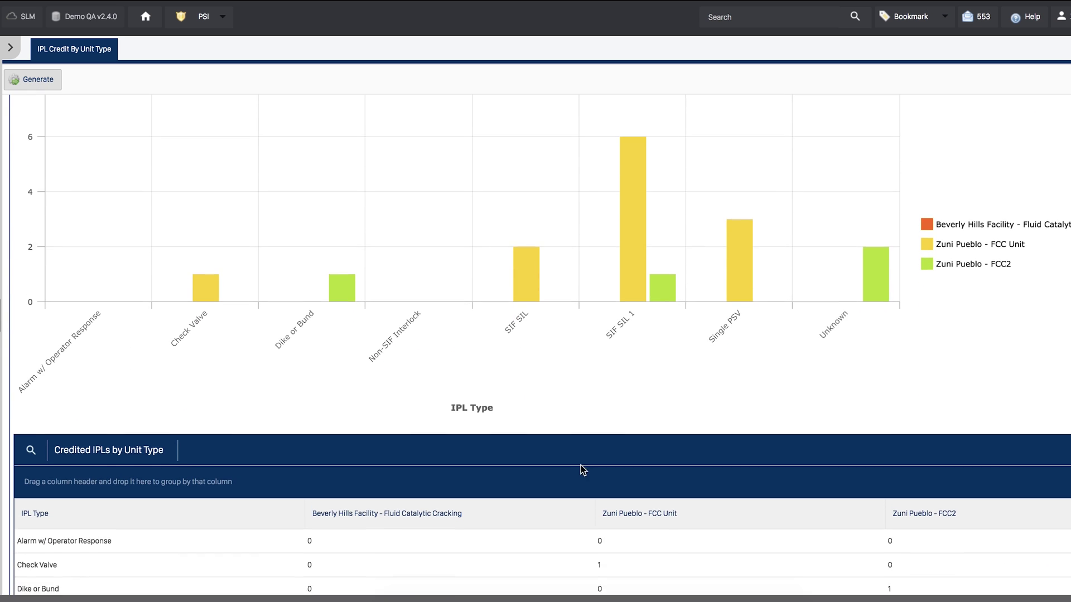
mouse_move(814, 207)
drag(772, 168, 594, 149)
mouse_move(196, 233)
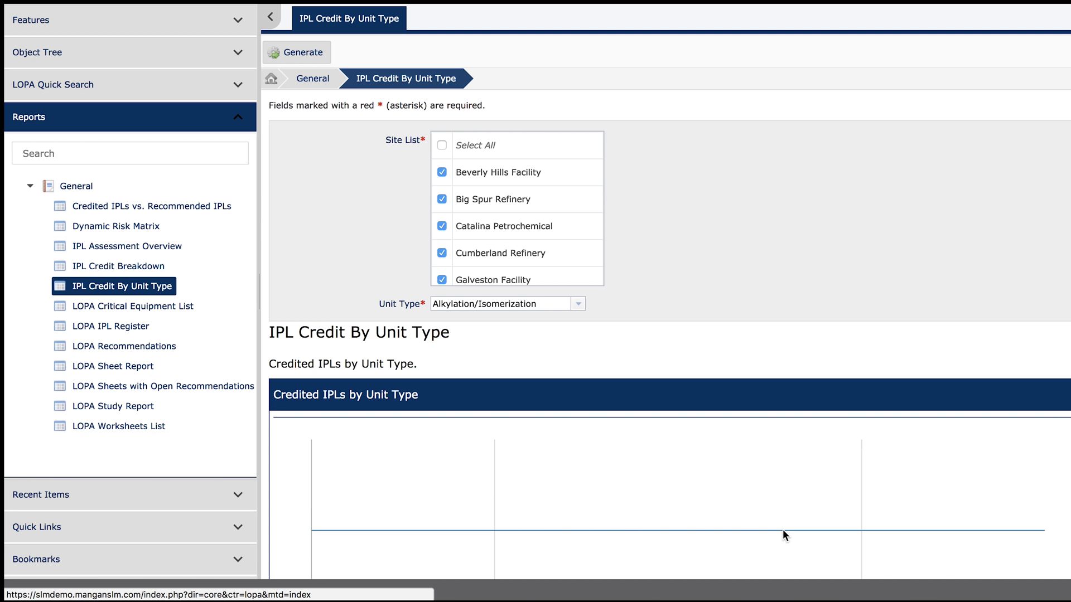
Generate the all-sites IPL Assessment Overview, export it to PDF, and scroll through the pages.
click(110, 250)
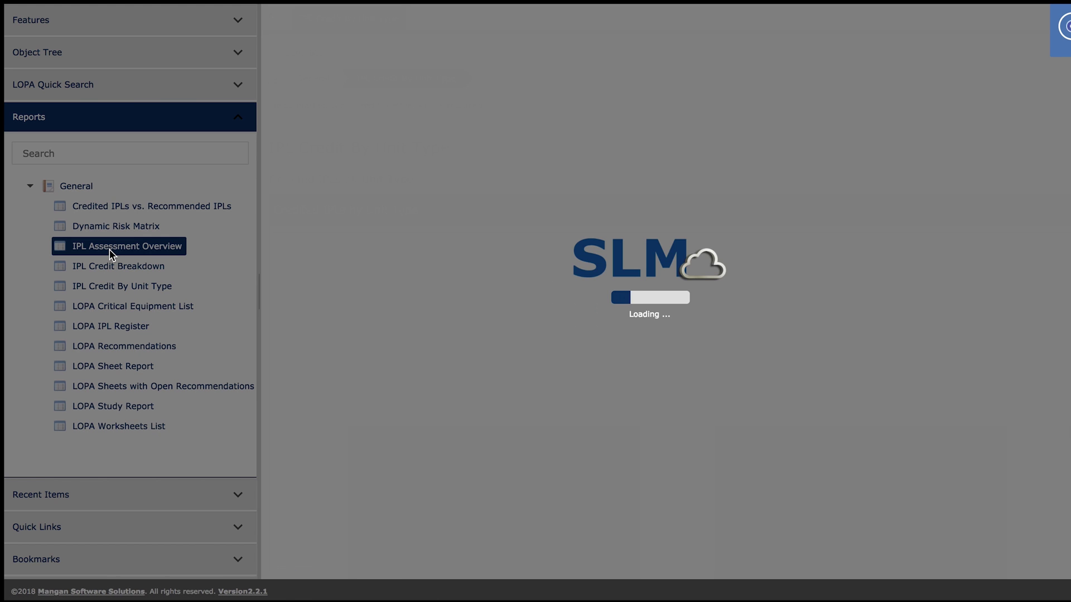
click(304, 55)
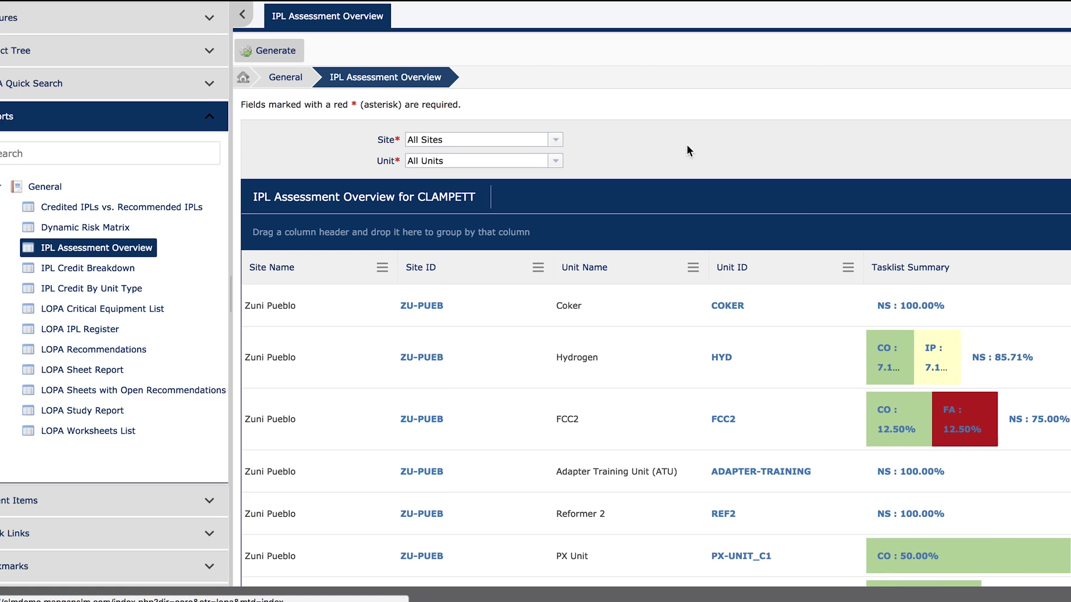
click(1050, 202)
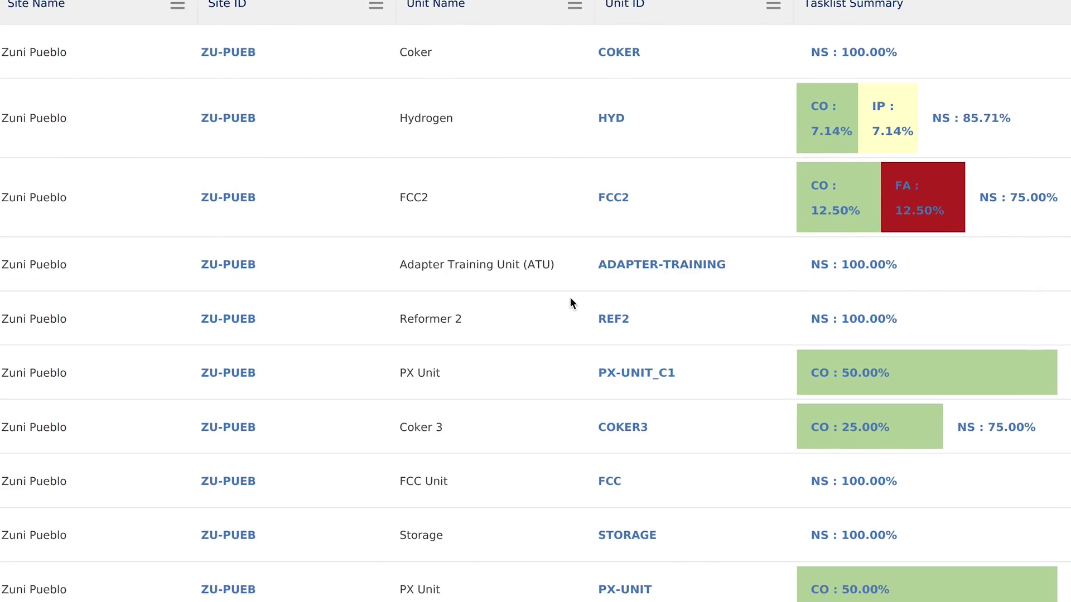
scroll(570, 297, down, 5)
scroll(570, 297, down, 10)
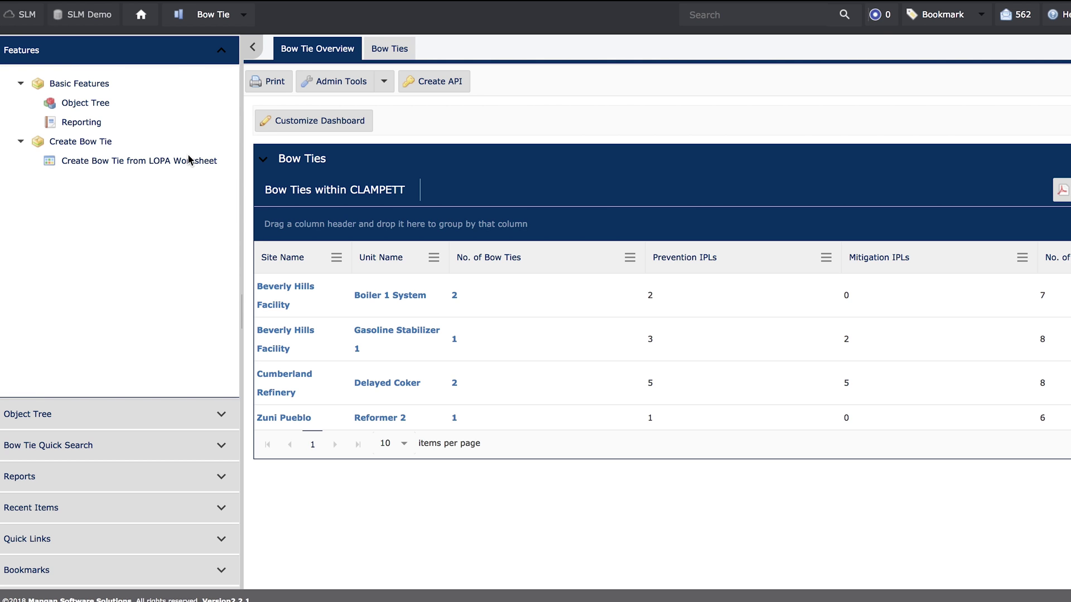
Create a bow tie from BEVERLY-HILLS-REFINERY-LOPA_SHEET-0155, then open barrier 03-SRA's summary.
click(188, 160)
click(263, 446)
click(295, 289)
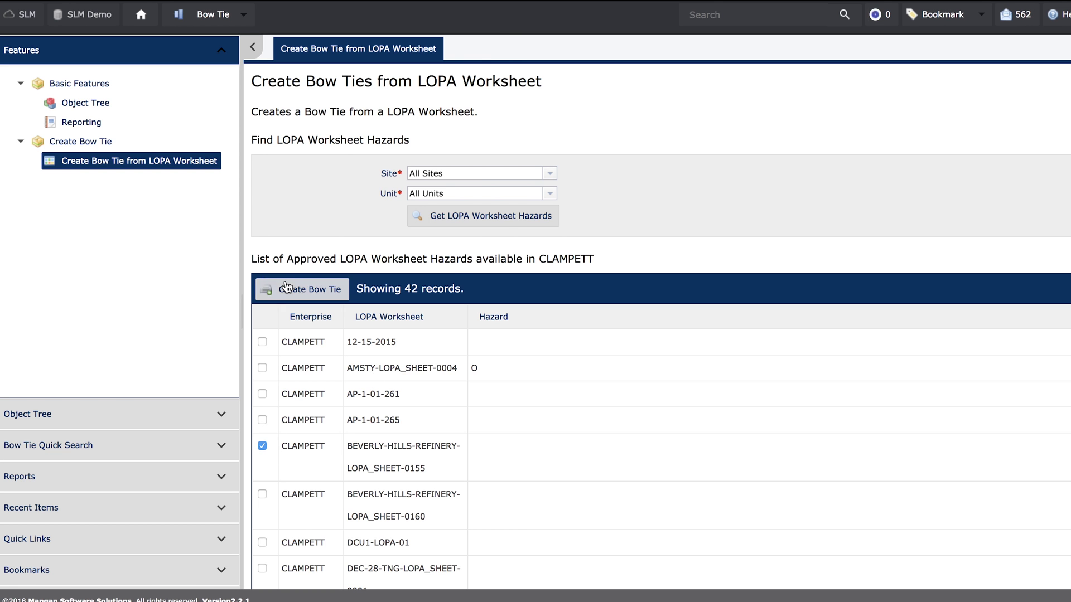
click(324, 83)
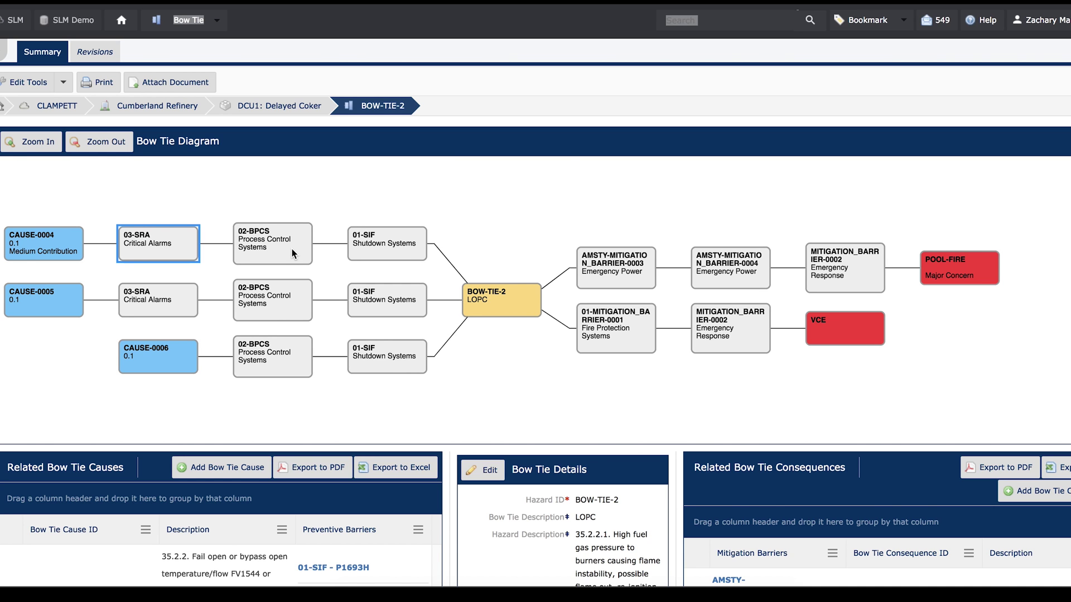
click(158, 244)
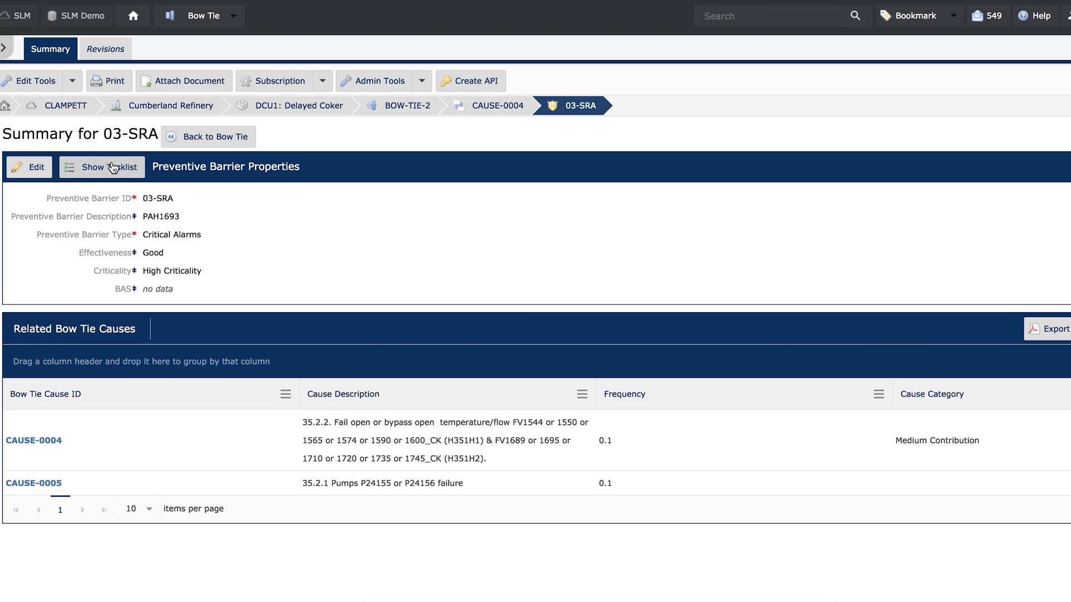
Score 03-SRA's Alarms checklist items 001, 002, 003 as 1-Unacceptable, 1-Unacceptable, 2-Acceptable and save.
click(114, 168)
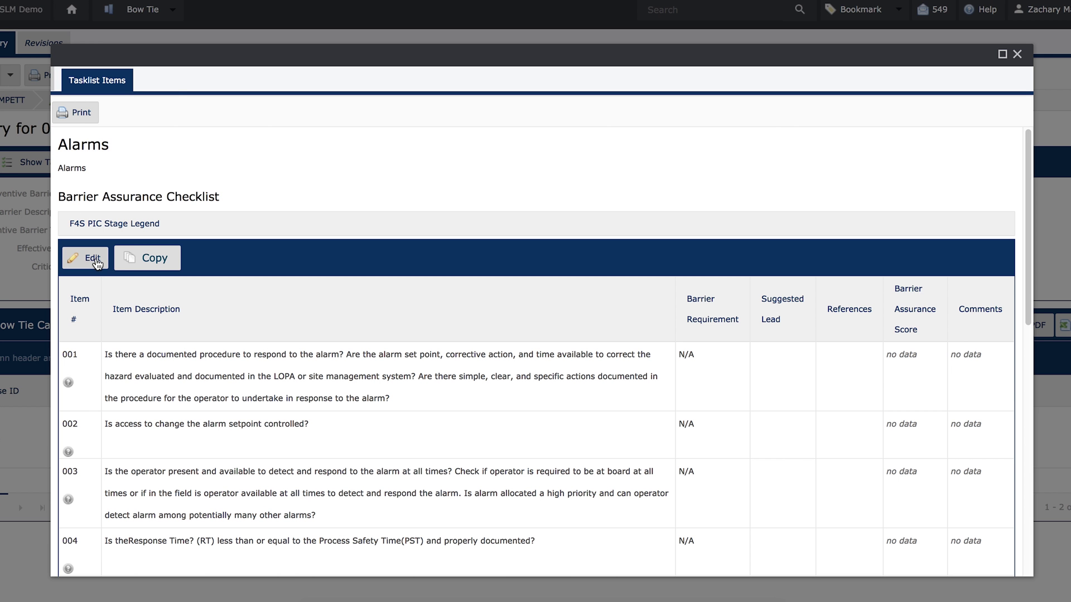
click(92, 258)
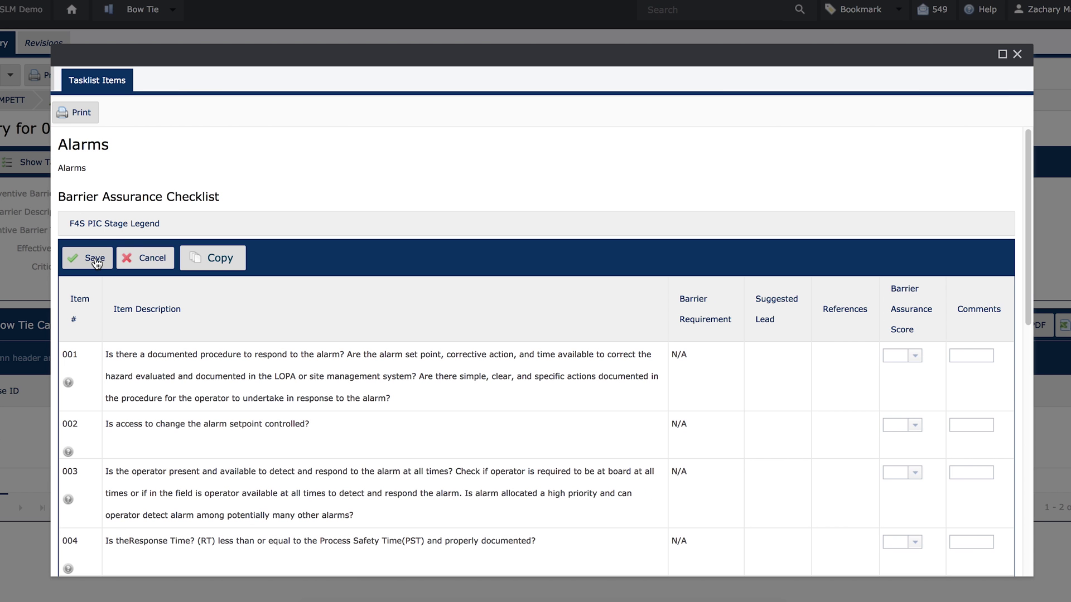
click(915, 357)
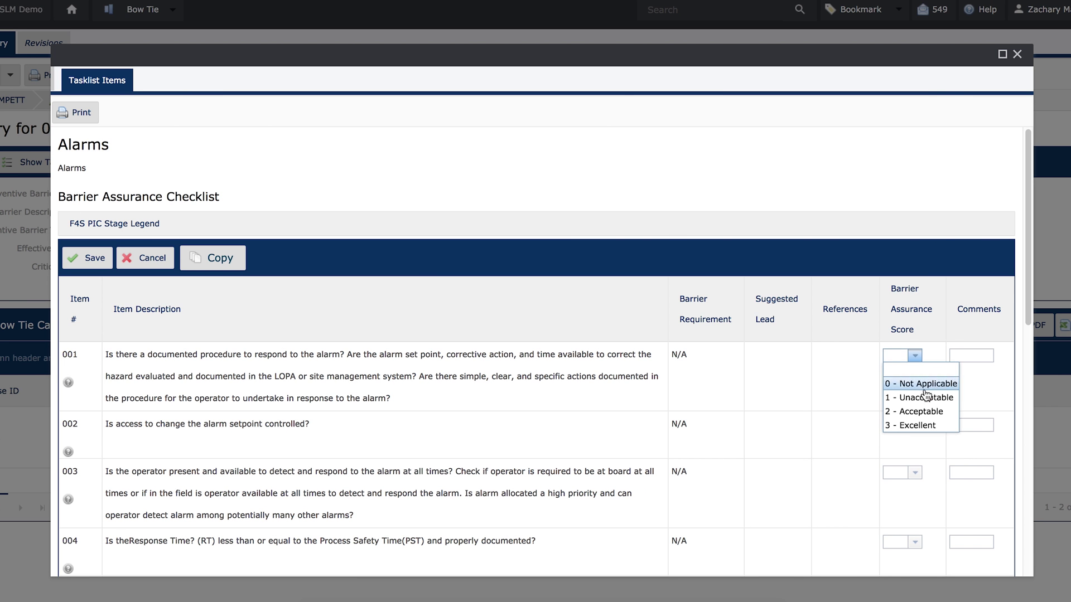
click(926, 398)
click(915, 425)
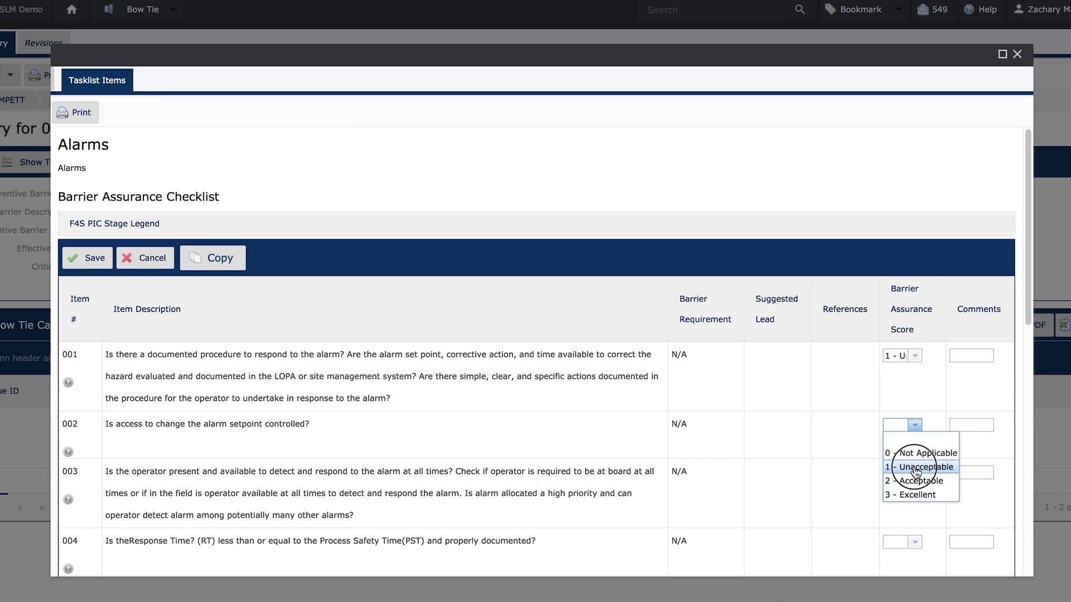
click(915, 464)
click(916, 473)
click(915, 529)
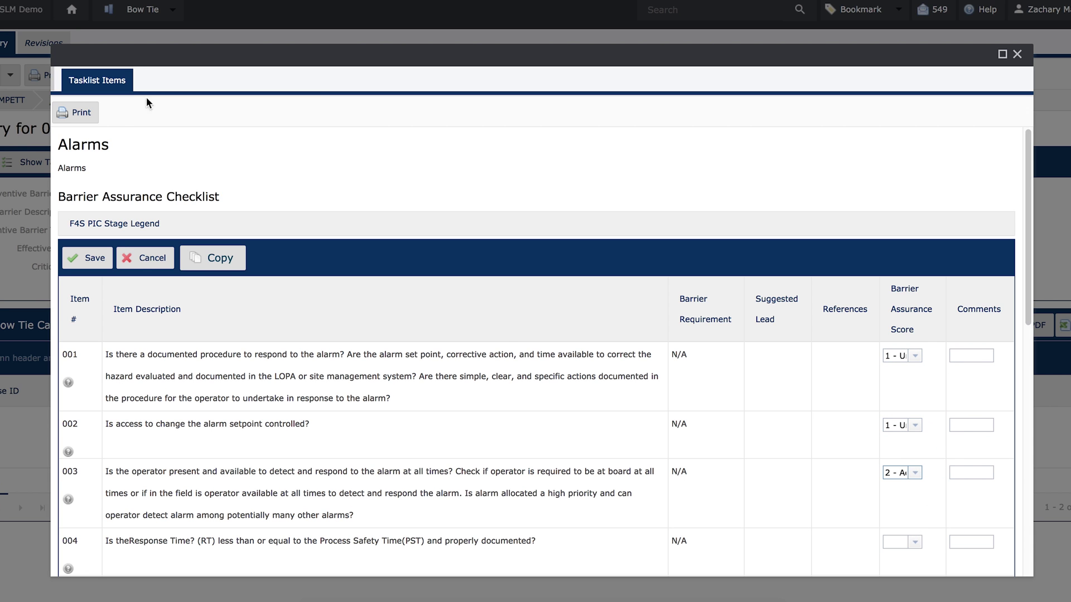
click(92, 259)
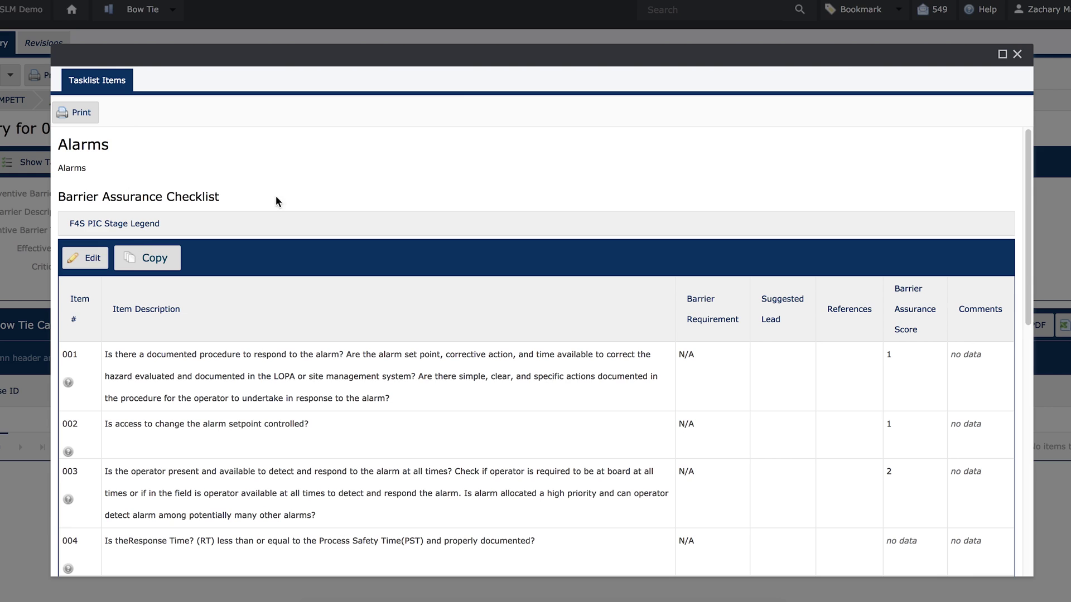
click(1017, 54)
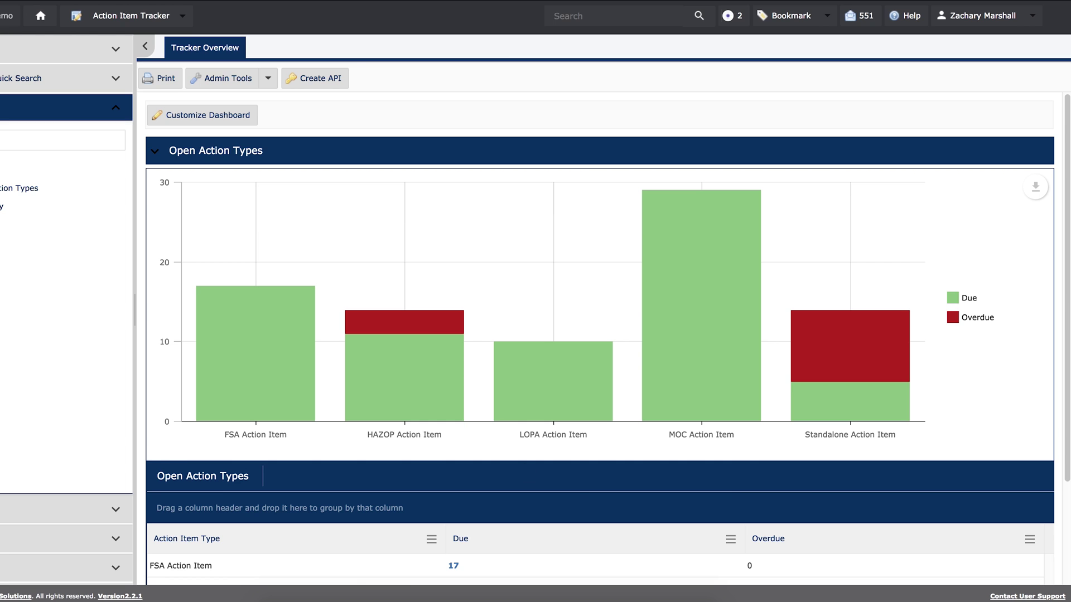
Open due HAZOP action item 2018-016-HAZOP for editing.
scroll(471, 262, down, 2)
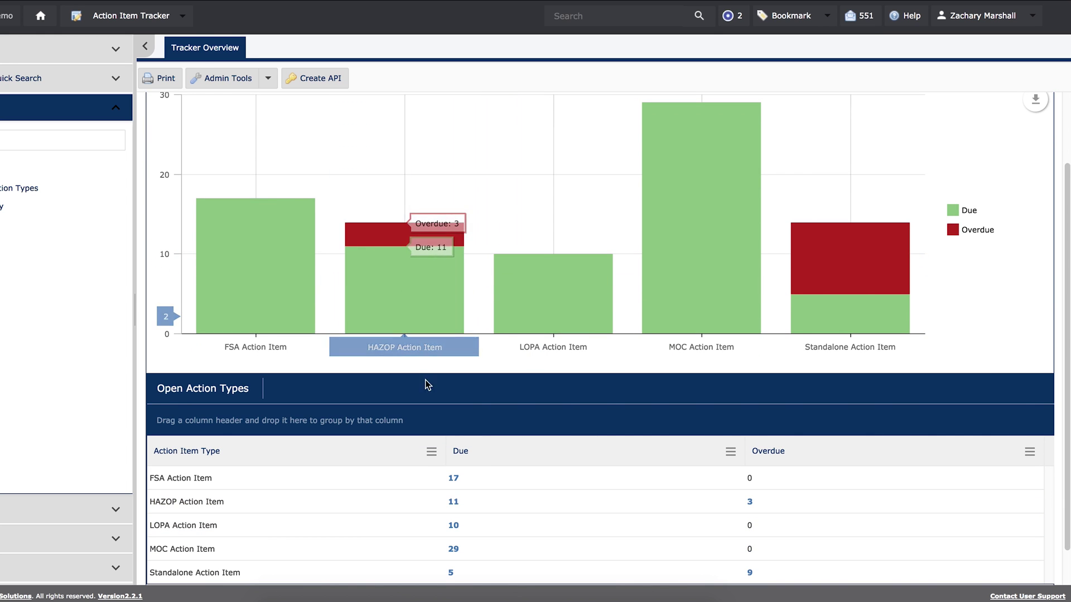
click(453, 502)
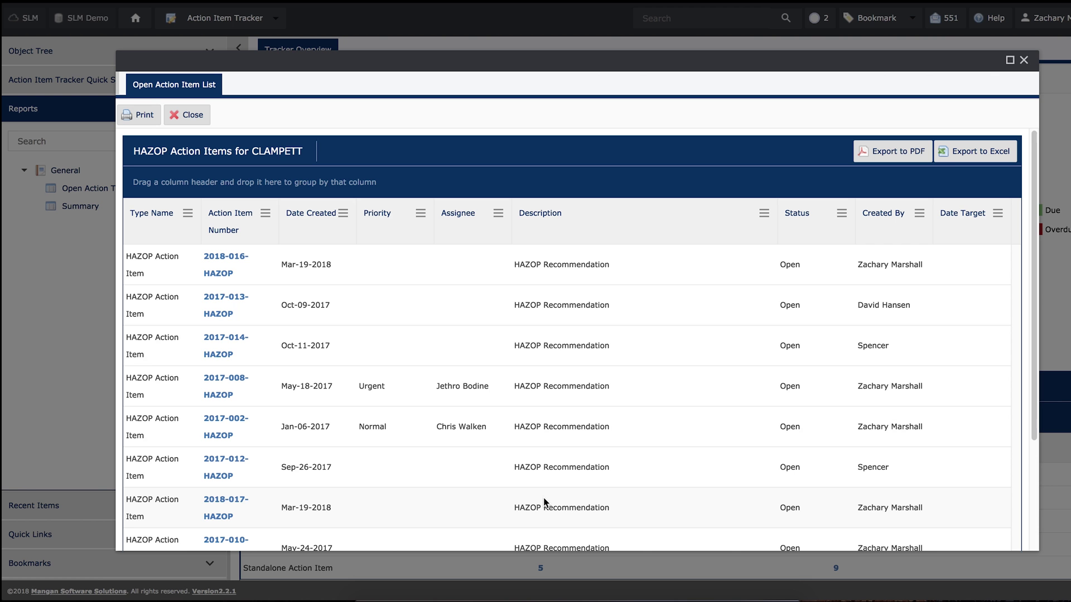
click(226, 260)
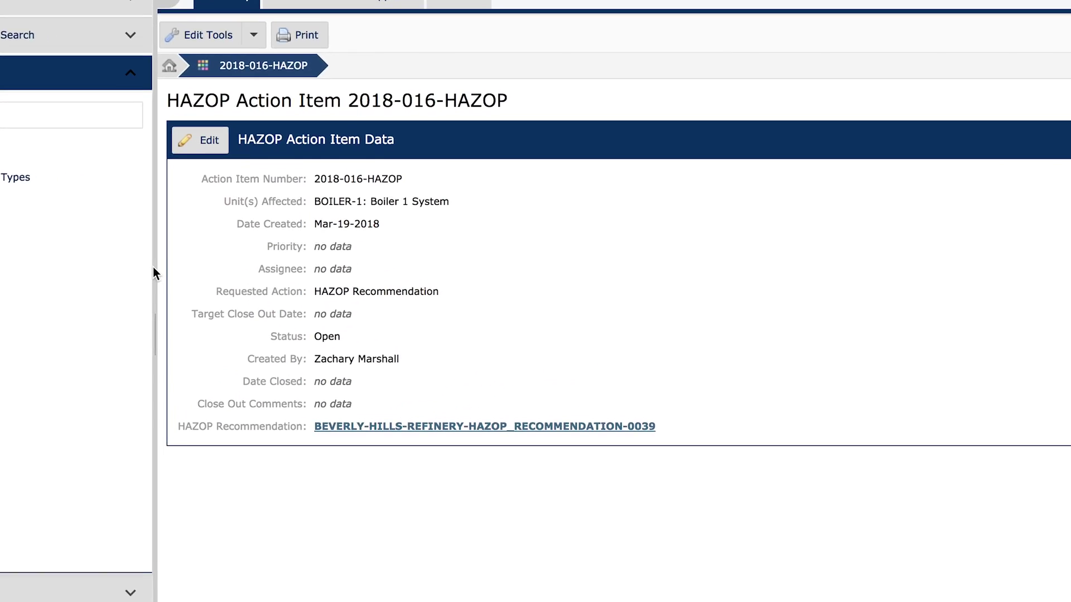
click(151, 136)
Set priority to Urgent, assign the responsible person, and target close-out date Apr-10-2018.
click(497, 259)
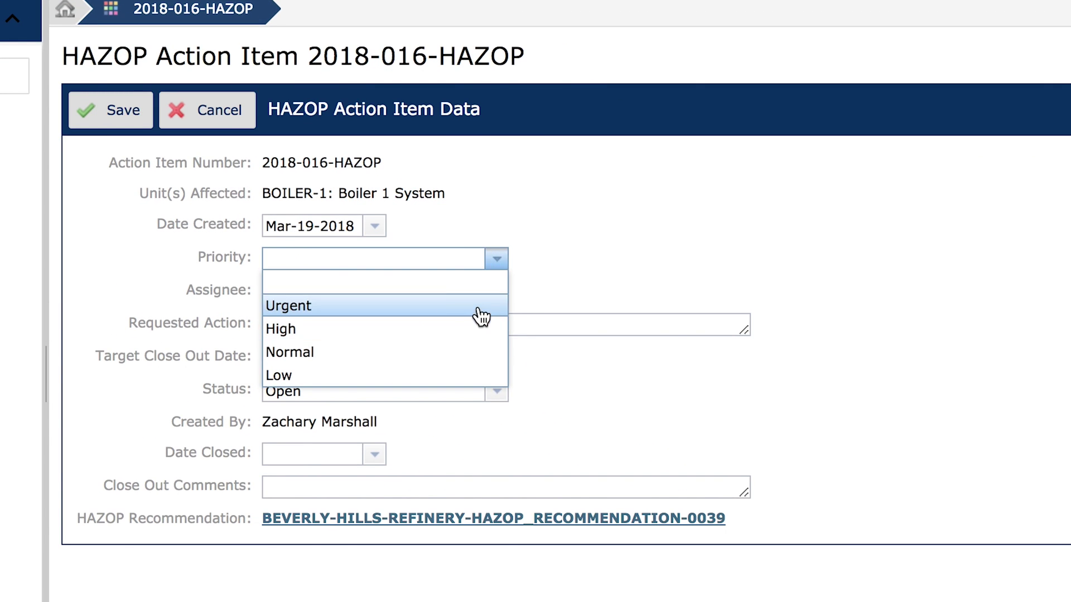
click(480, 307)
click(497, 292)
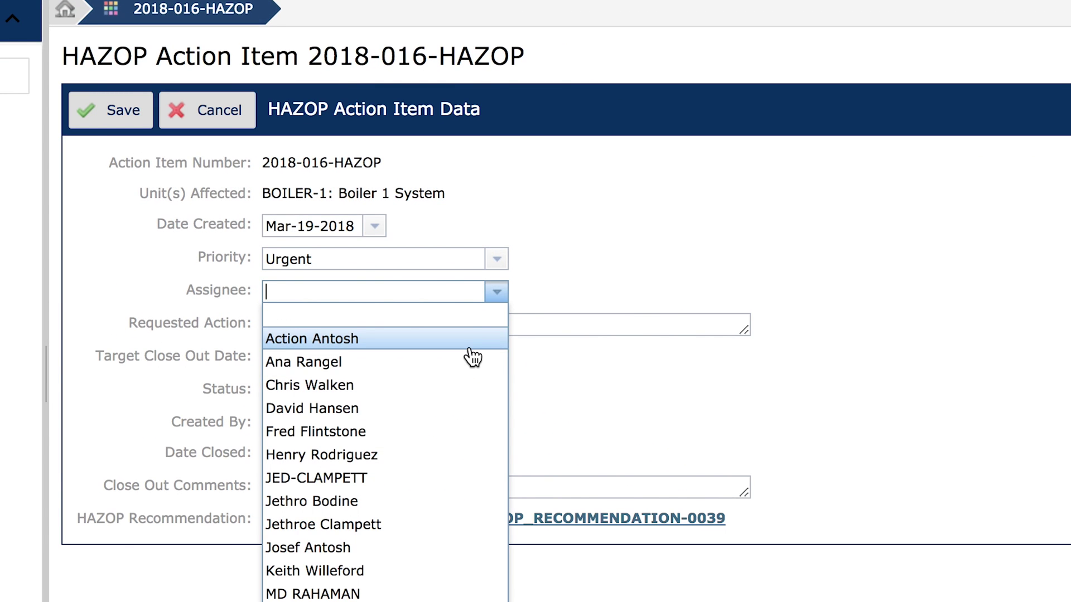
click(452, 478)
click(375, 359)
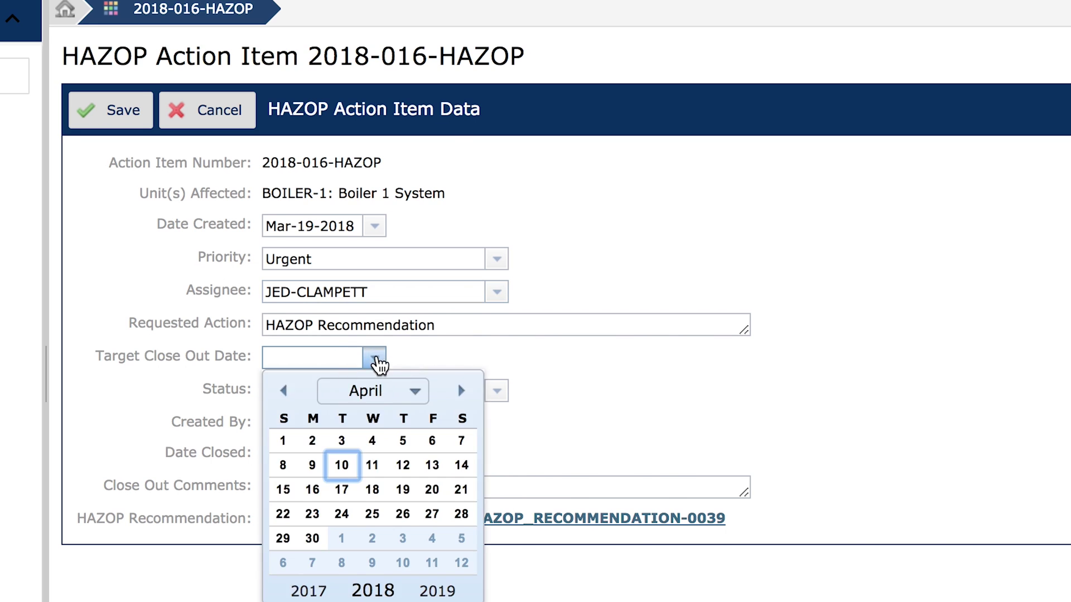
click(342, 465)
Set date closed to Apr-10-2018, comment 'CLOSED', save, and start adding an approver.
click(375, 454)
click(345, 564)
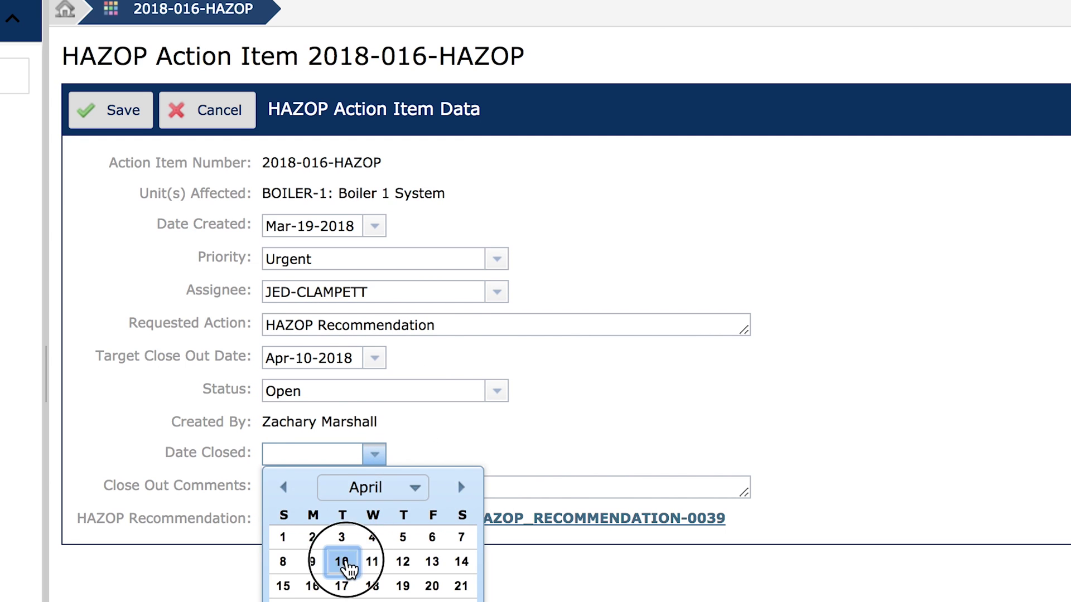
click(342, 491)
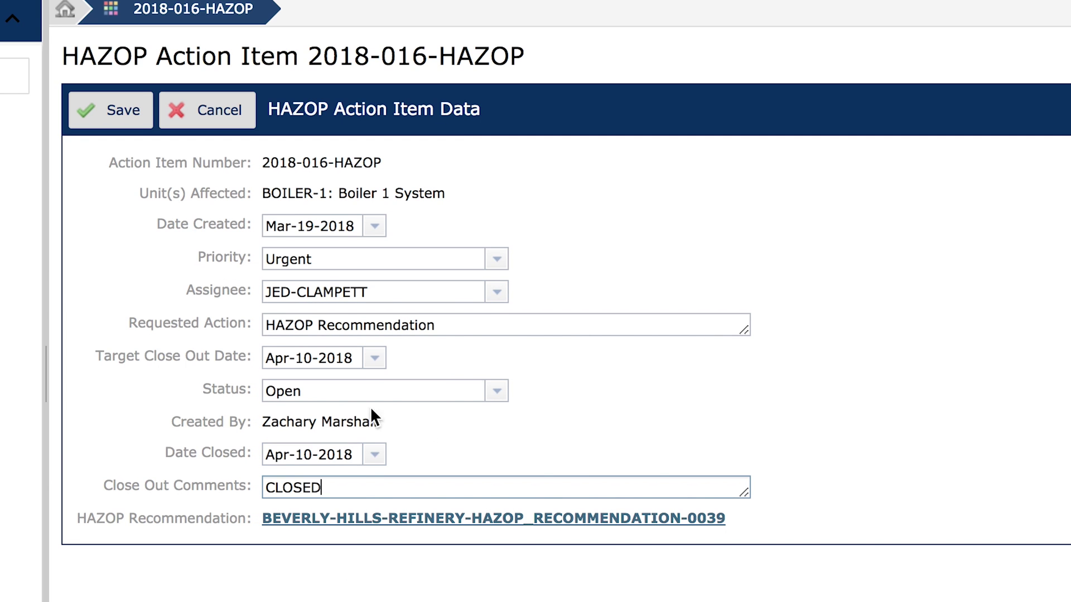
text(CLOSED)
click(124, 110)
click(380, 53)
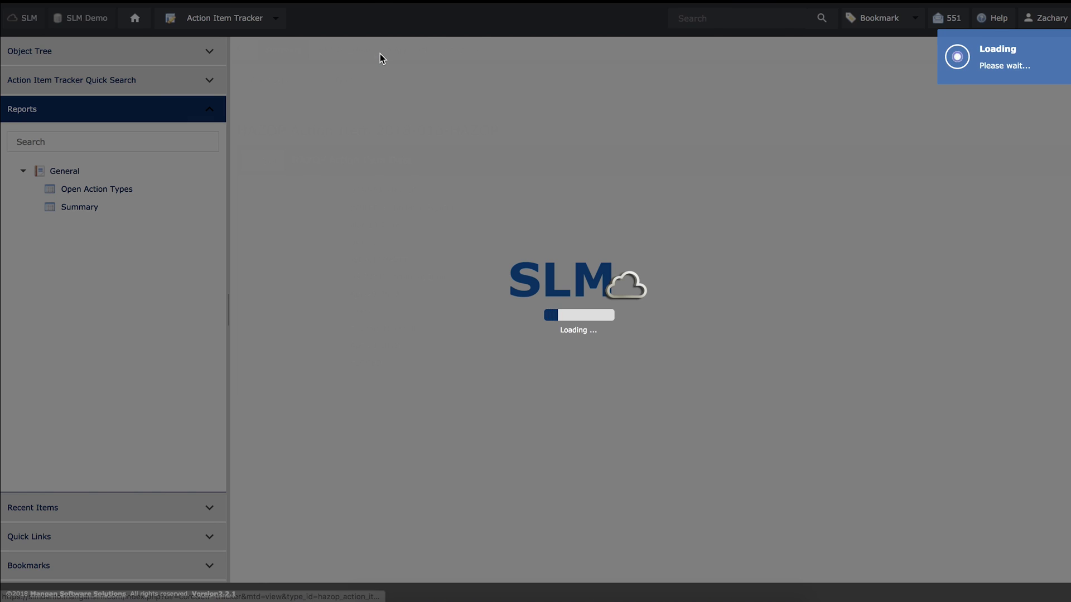
click(392, 158)
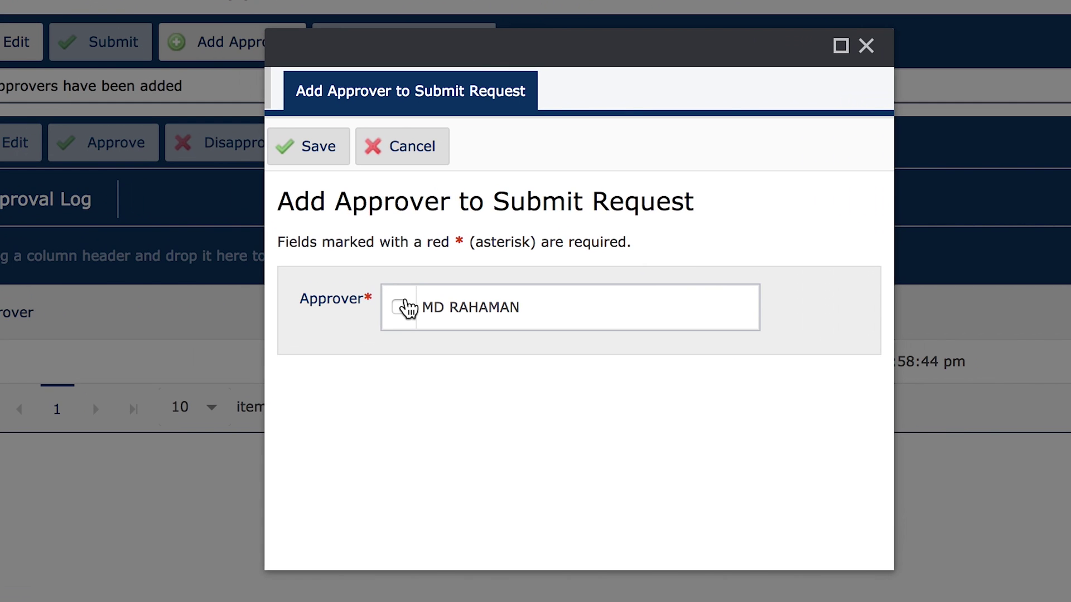
Add the approver, then give SIL-ASSESSMENT-1254's FAILED EQUIPMENT row Fb, Pb, W2 and save (IL 1).
click(400, 306)
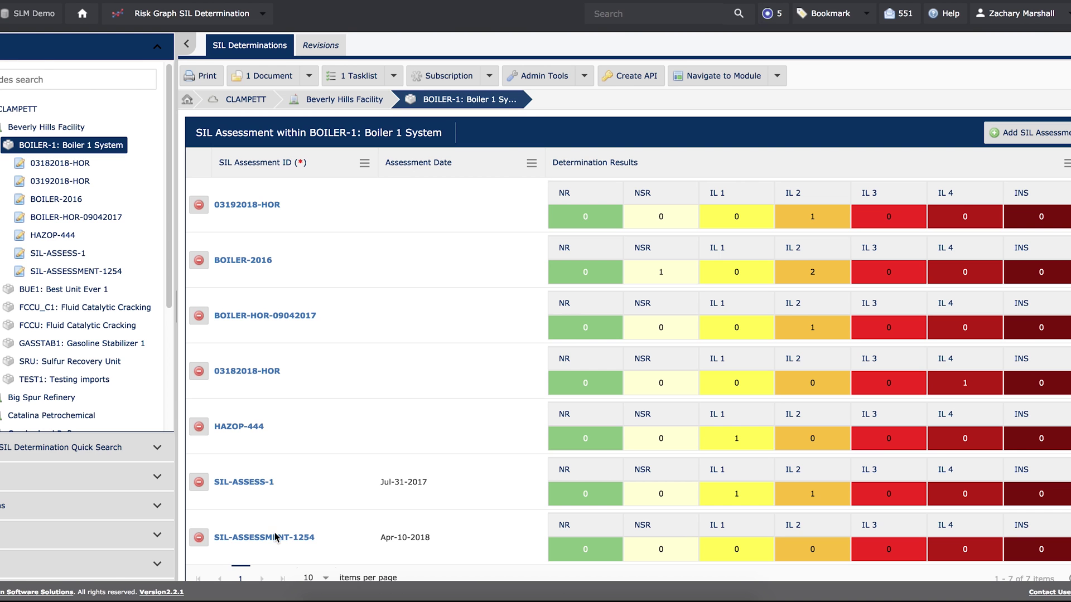
click(275, 539)
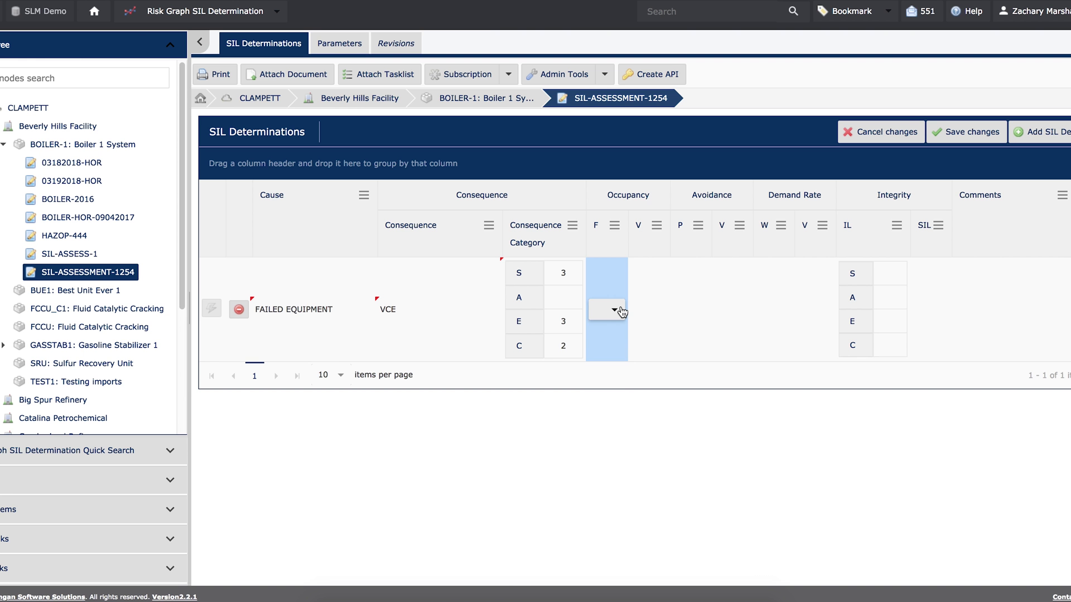
click(613, 307)
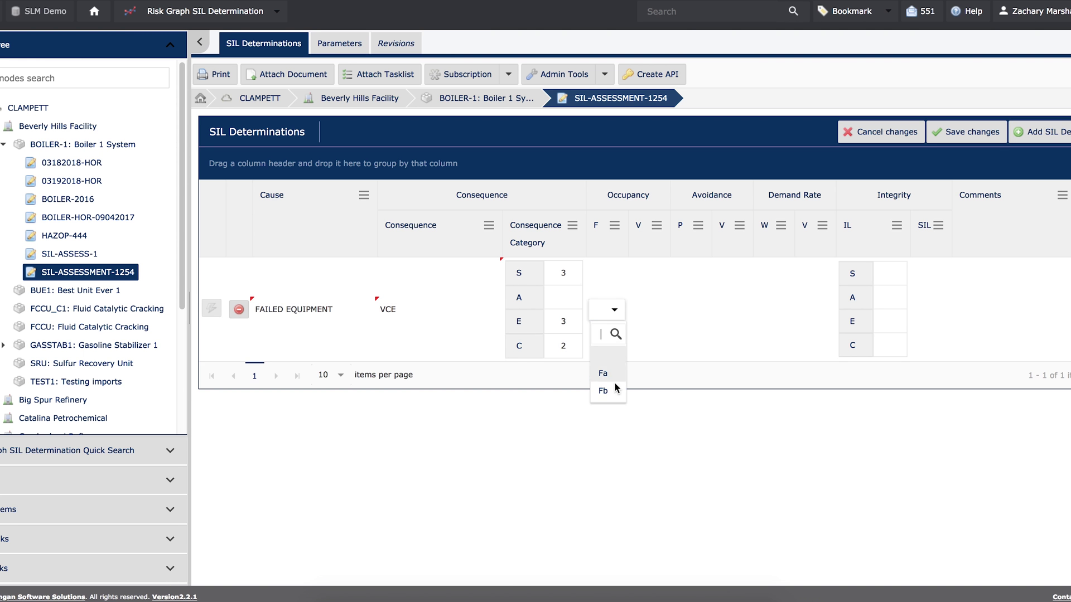
click(690, 305)
click(690, 304)
click(693, 387)
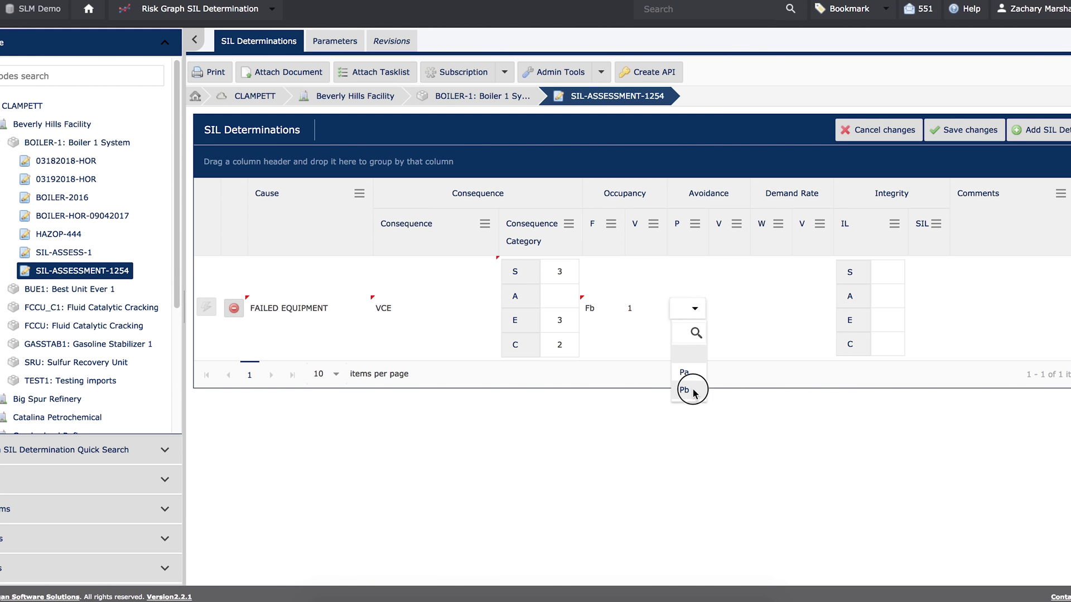
click(783, 314)
click(769, 410)
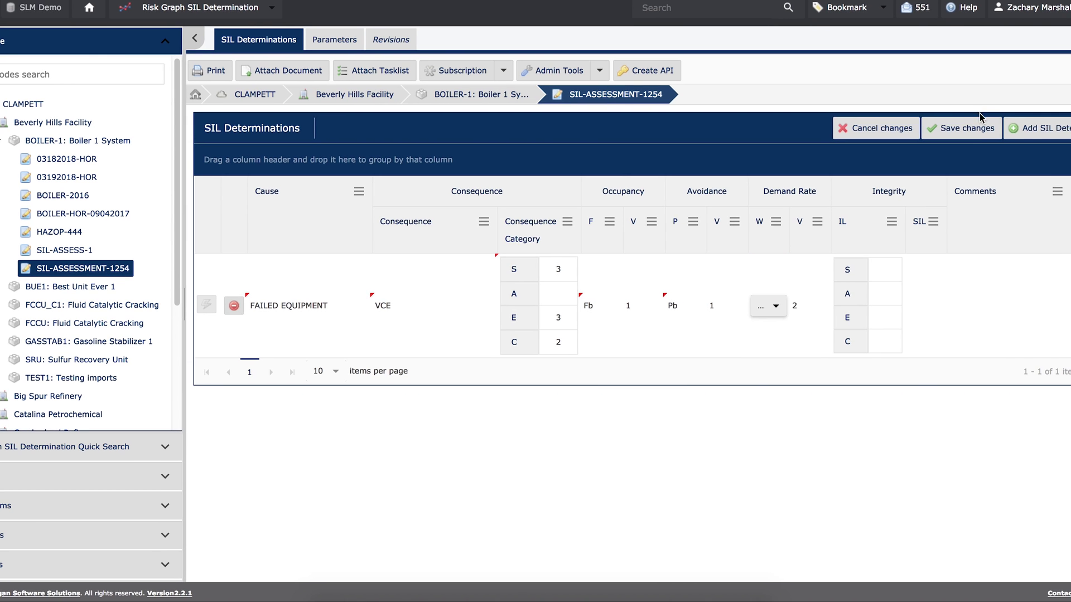
click(963, 133)
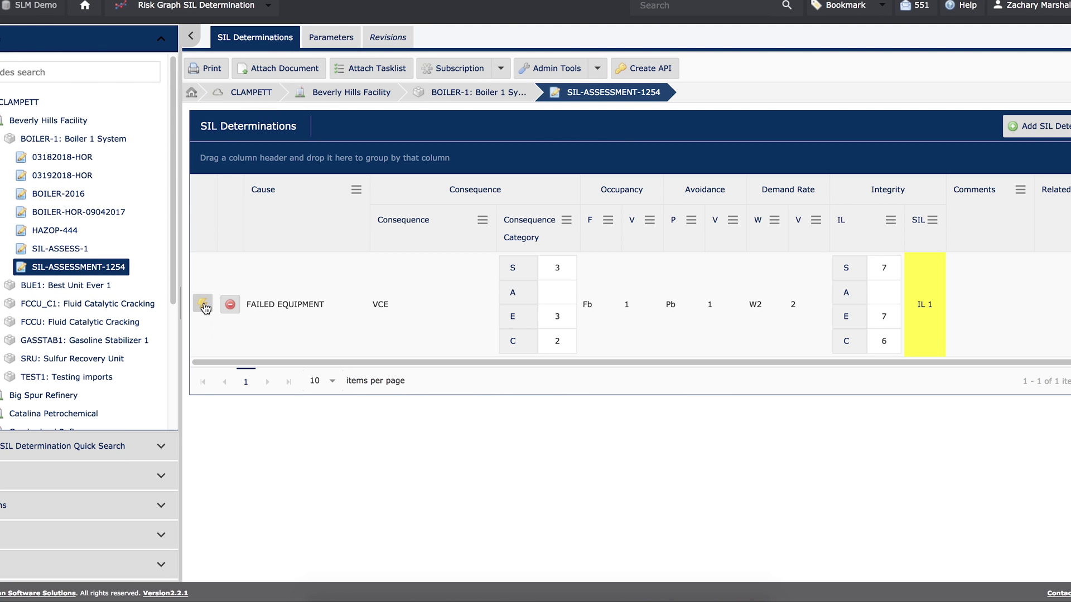
From the generic SIF templates, pick cell P16 and place the new SIF in TEST-SIS.
click(205, 306)
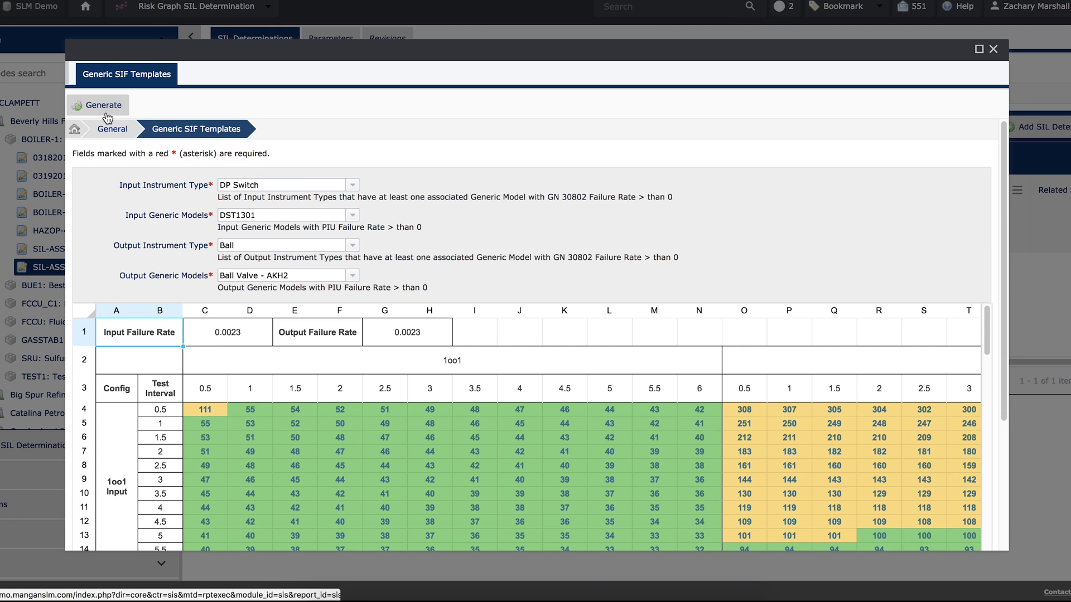
drag(1003, 227, 1004, 327)
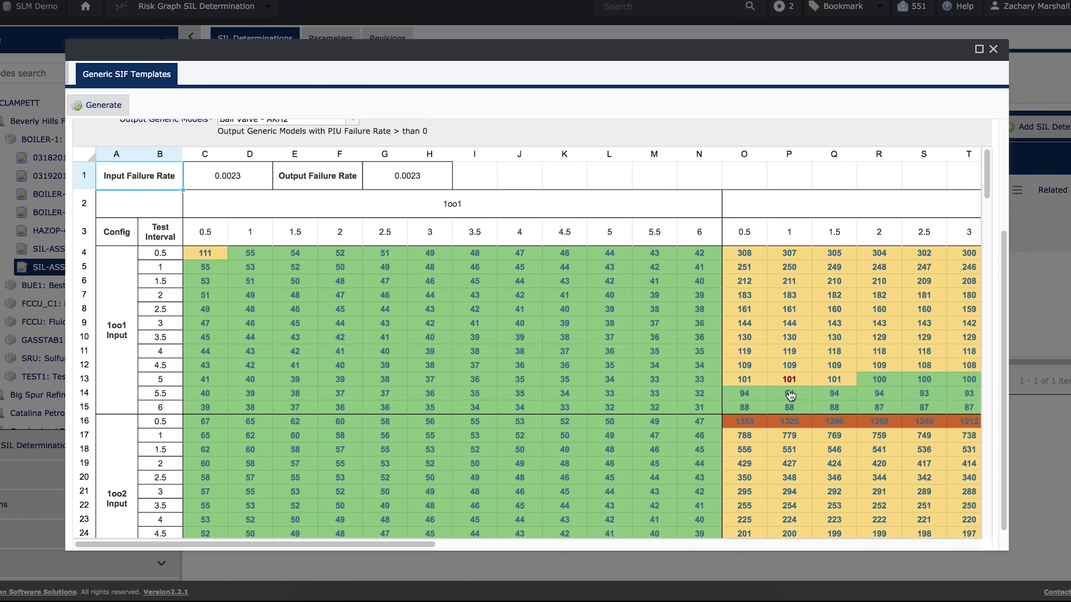
click(790, 424)
click(518, 129)
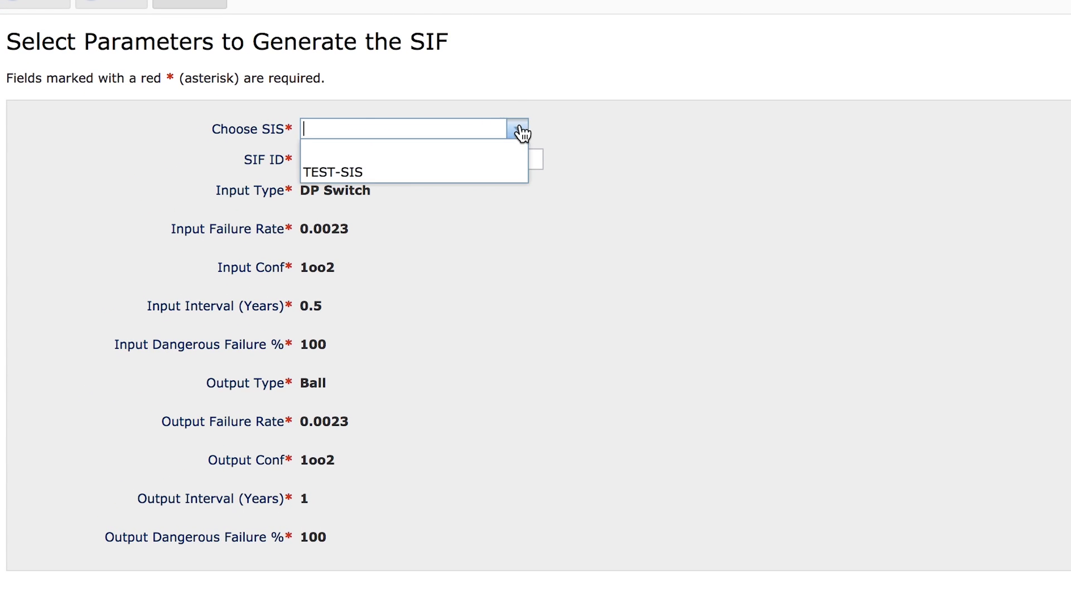
click(521, 168)
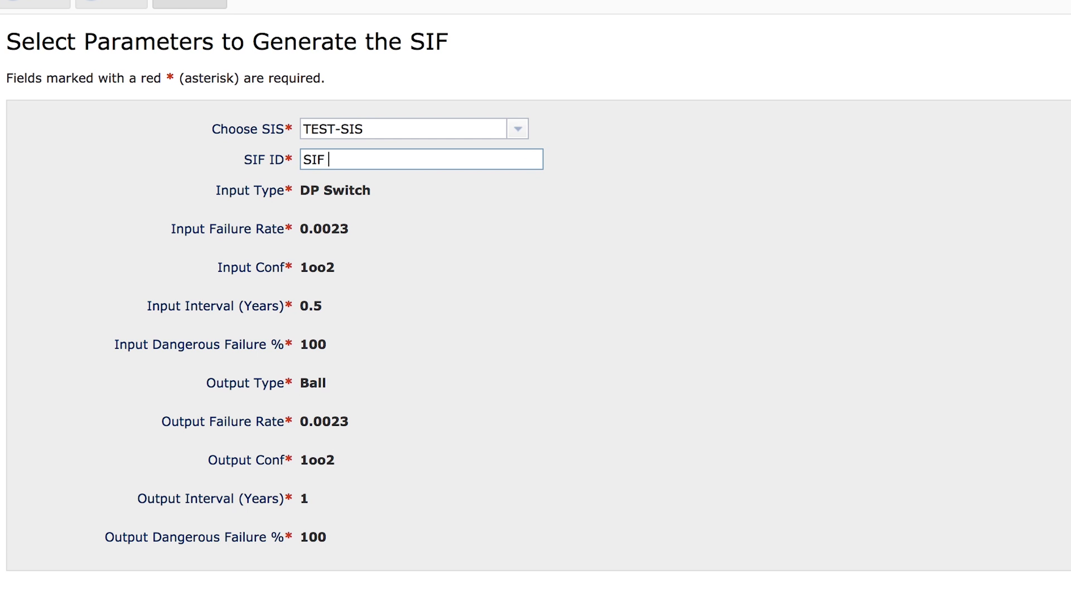
click(188, 4)
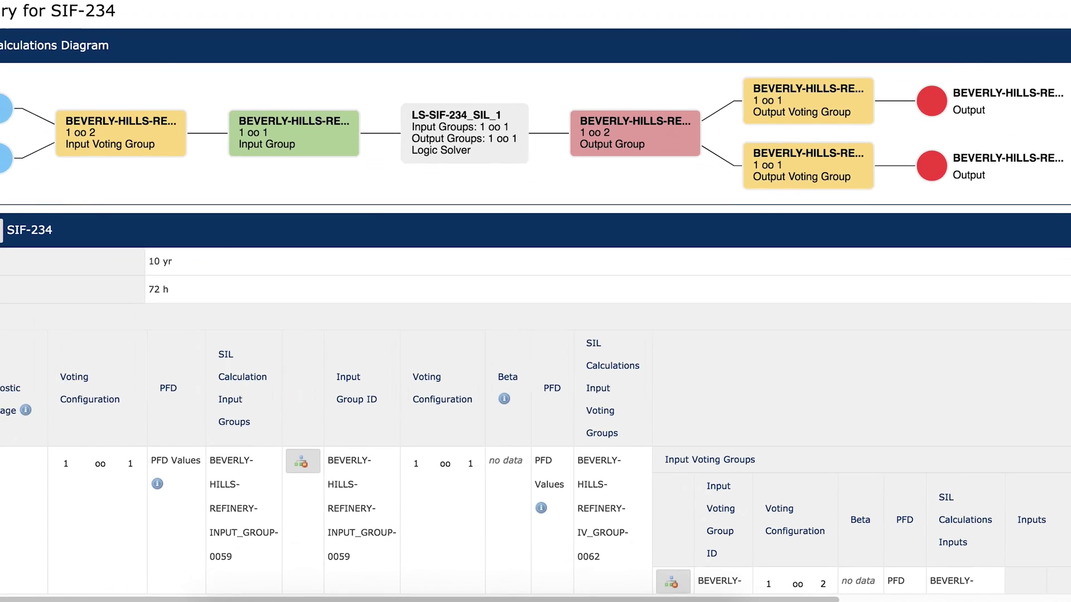
scroll(535, 334, down, 15)
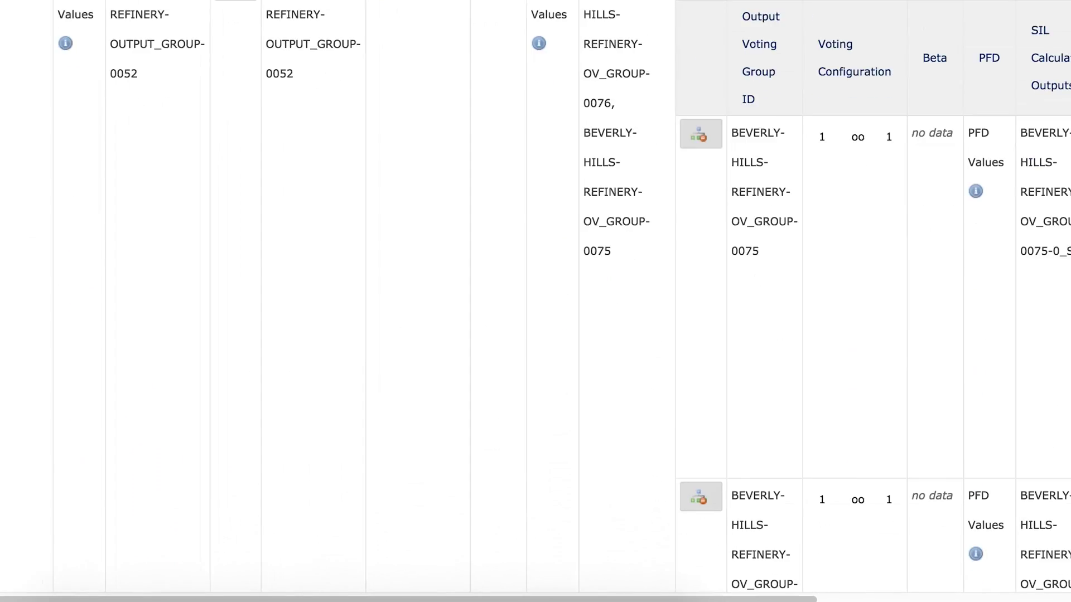